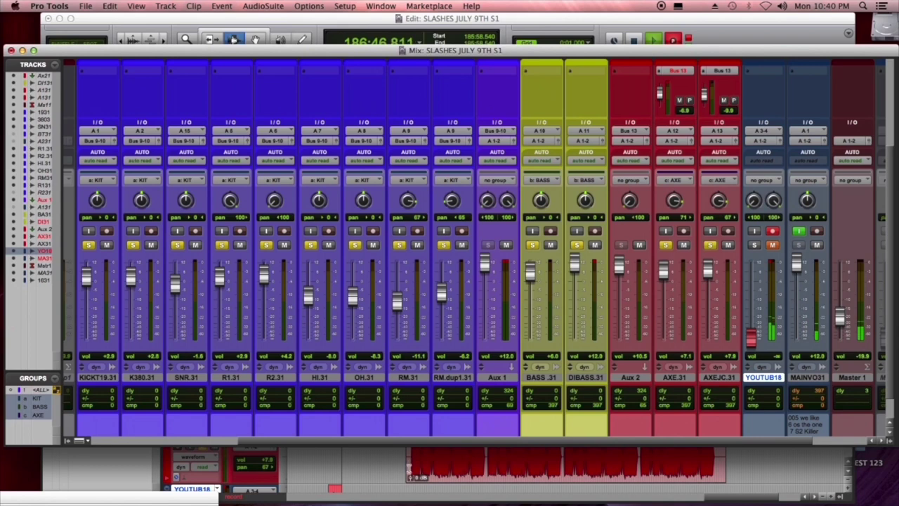
Select the OH.31 overhead track in the Mix window while the session plays
{"action": "scroll", "coordinate": [409, 468], "scroll_direction": "down", "scroll_amount": 1}
{"action": "scroll", "coordinate": [409, 469], "scroll_direction": "up", "scroll_amount": 1}
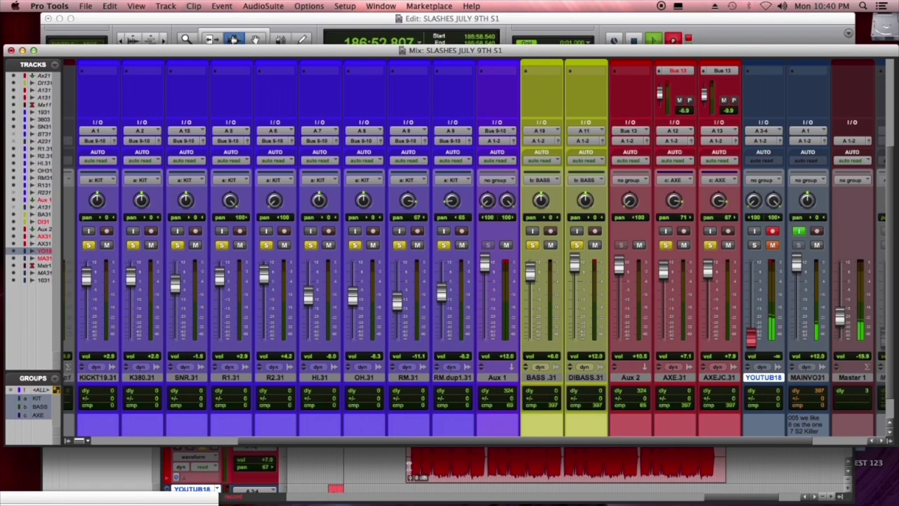
{"action": "scroll", "coordinate": [408, 466], "scroll_direction": "down", "scroll_amount": 1}
{"action": "scroll", "coordinate": [408, 465], "scroll_direction": "up", "scroll_amount": 1}
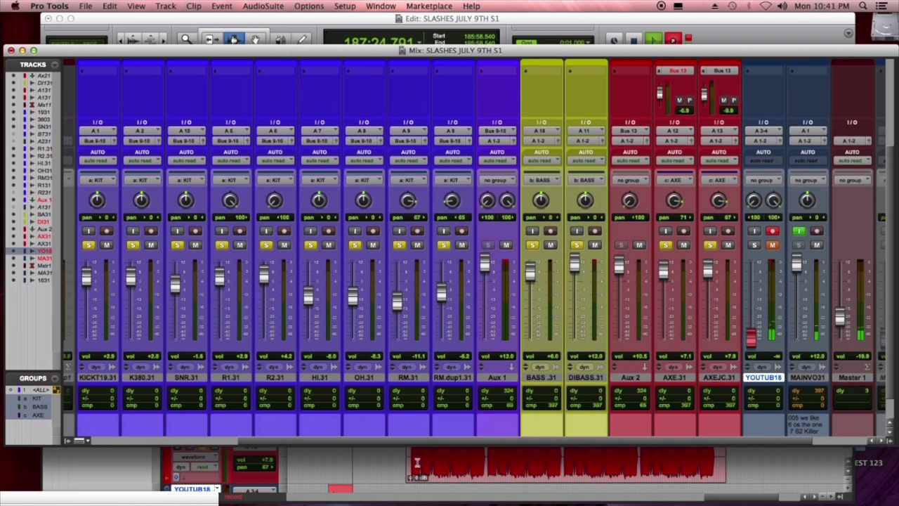
{"action": "left_click", "coordinate": [362, 379]}
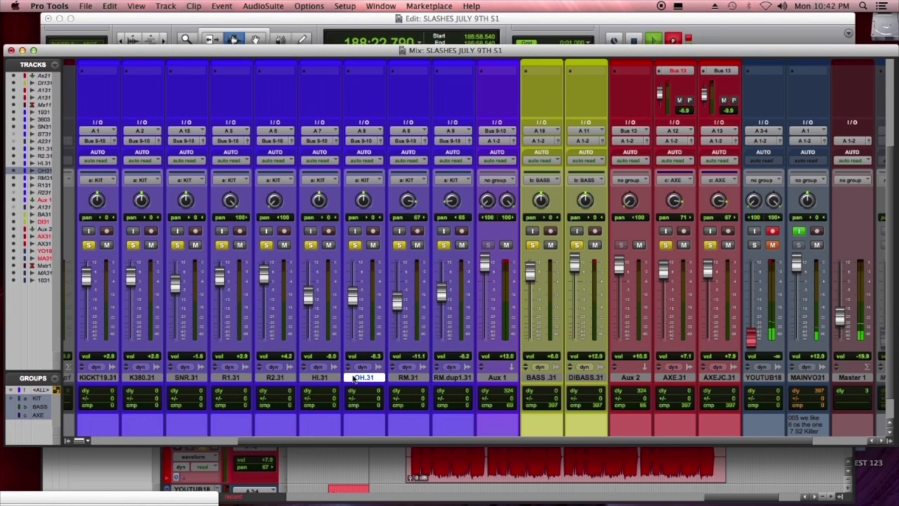
Select the RM.31 room track, then the KICKT19.31 kick track
{"action": "left_click", "coordinate": [406, 377]}
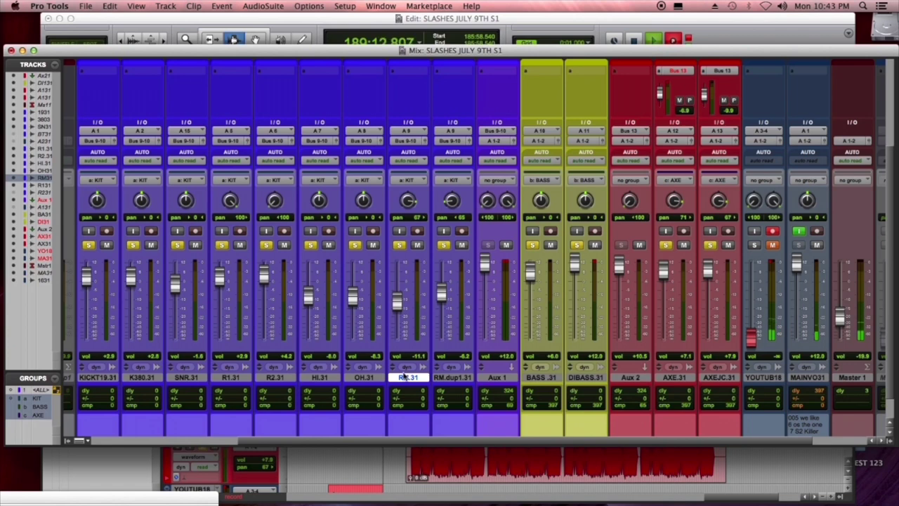
{"action": "left_click", "coordinate": [105, 378]}
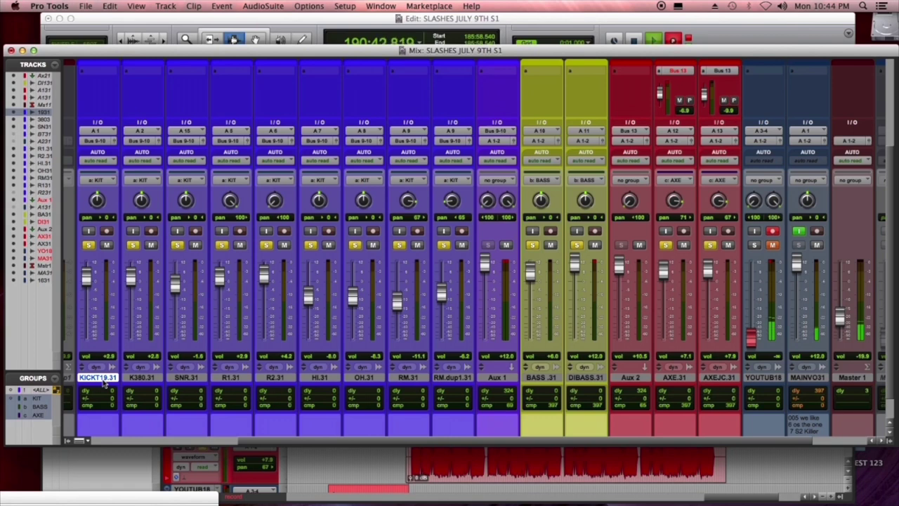
Clear all solos on the KIT, BASS and AXE tracks with one Option-click
{"action": "left_click", "coordinate": [267, 244]}
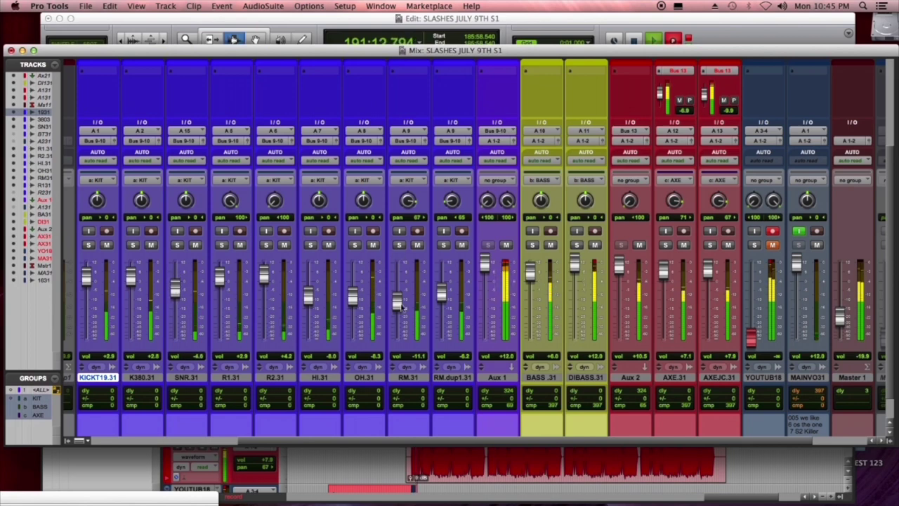
Raise RM.31 to -7.7, trim RM.dup1.31 slightly and lift the kick faders
{"action": "left_click_drag", "start_coordinate": [397, 302], "coordinate": [445, 295]}
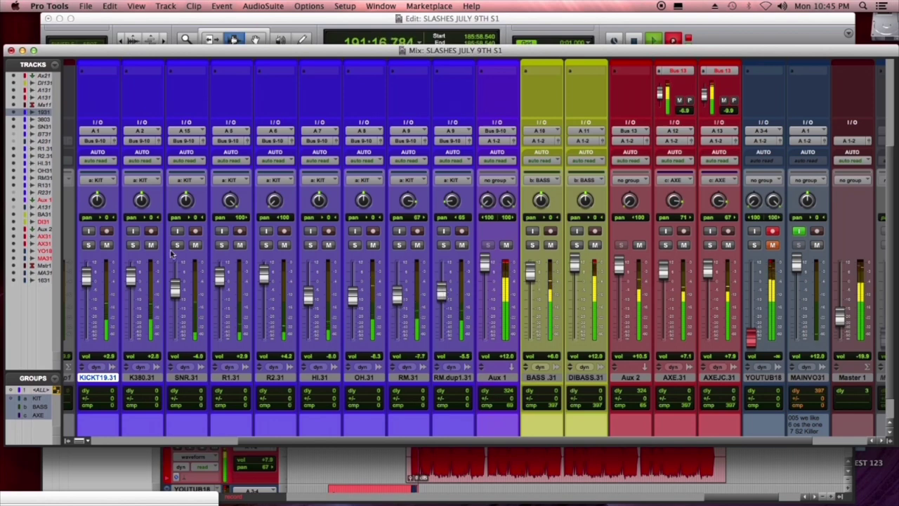
{"action": "mouse_move", "coordinate": [87, 279]}
{"action": "left_mouse_down"}
{"action": "mouse_move", "coordinate": [131, 276]}
{"action": "mouse_move", "coordinate": [88, 273]}
{"action": "left_mouse_up"}
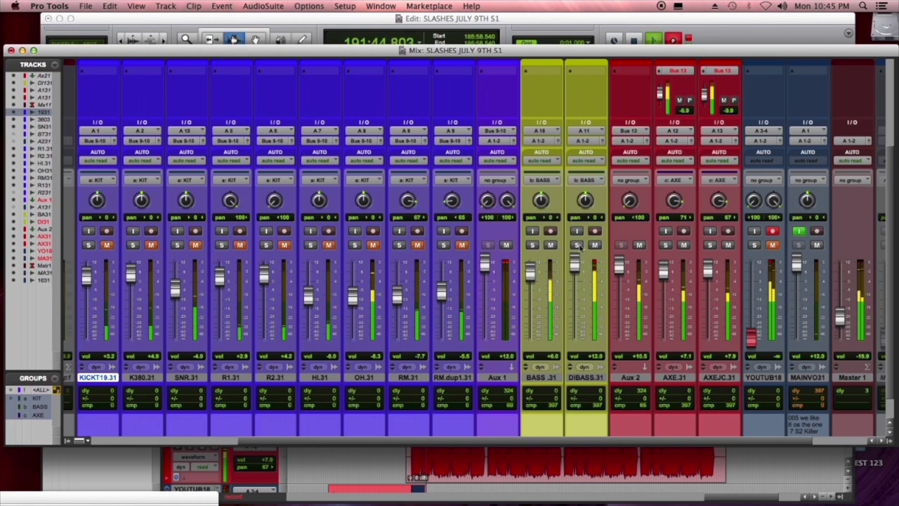
Solo Aux 2, unmute the kit, then solo OH.31 and pull it down to -8.8
{"action": "left_click", "coordinate": [621, 245]}
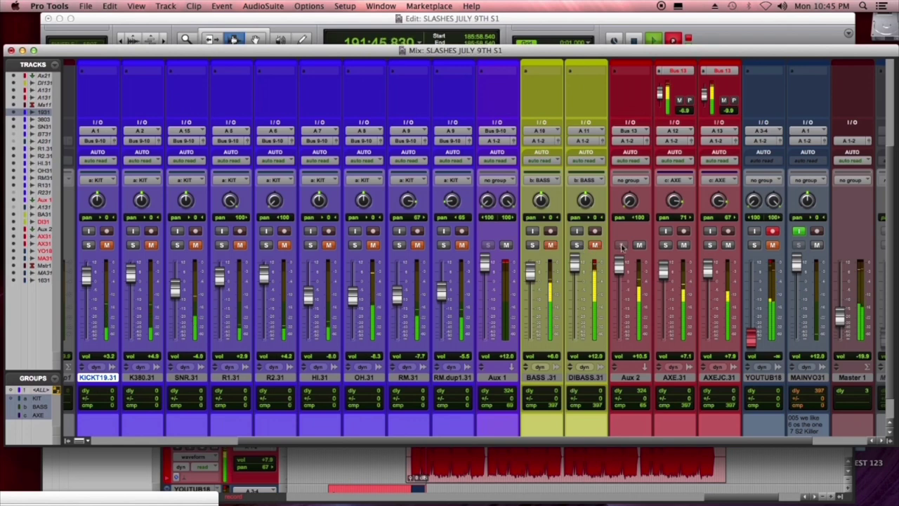
{"action": "left_click", "coordinate": [461, 245]}
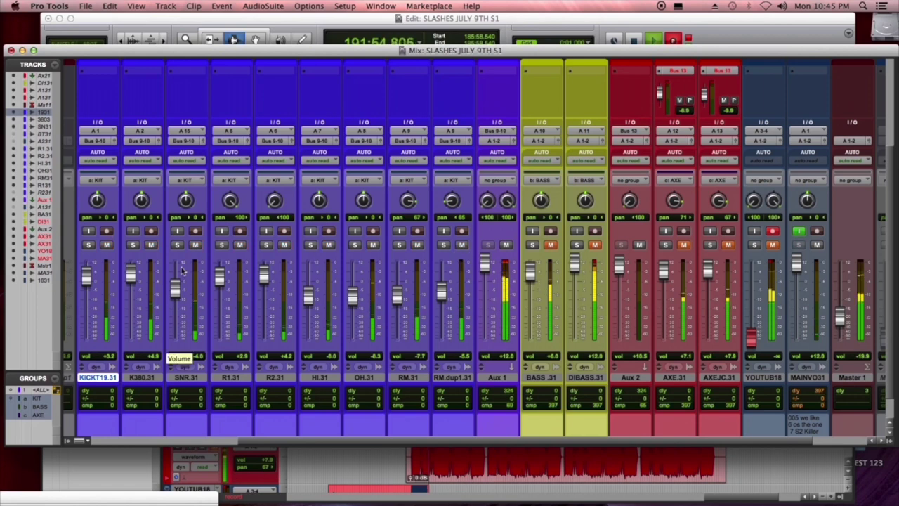
{"action": "left_click", "coordinate": [354, 245]}
{"action": "left_click_drag", "start_coordinate": [354, 294], "coordinate": [354, 299]}
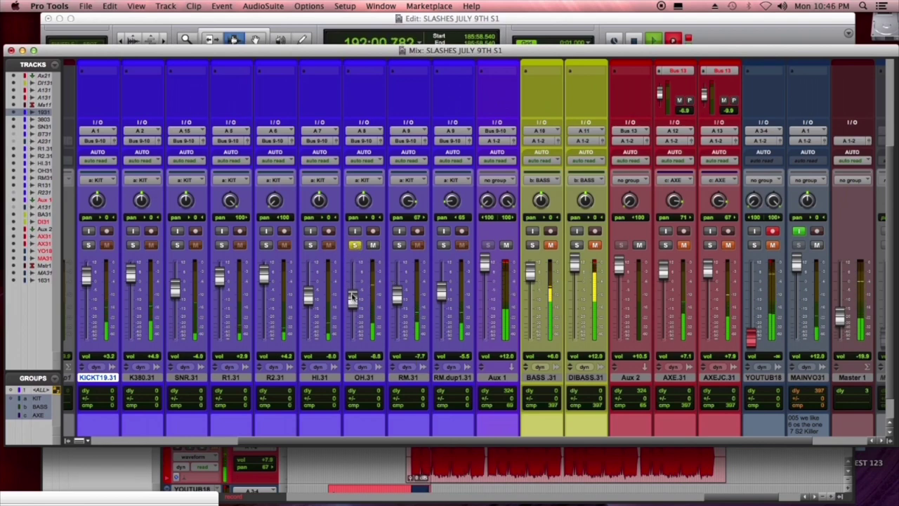
Toggle OH.31's mute off and on, then add KICKT19.31 to the solo
{"action": "left_click", "coordinate": [371, 246]}
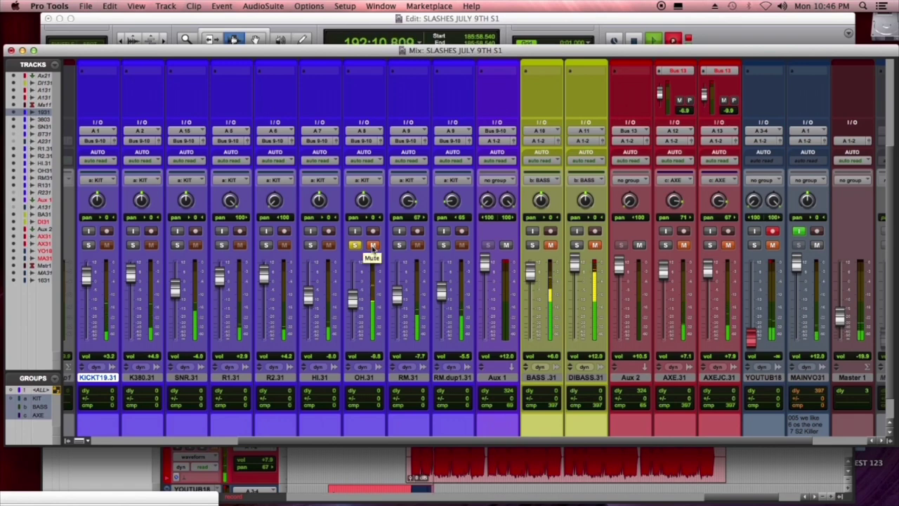
{"action": "left_click", "coordinate": [373, 245]}
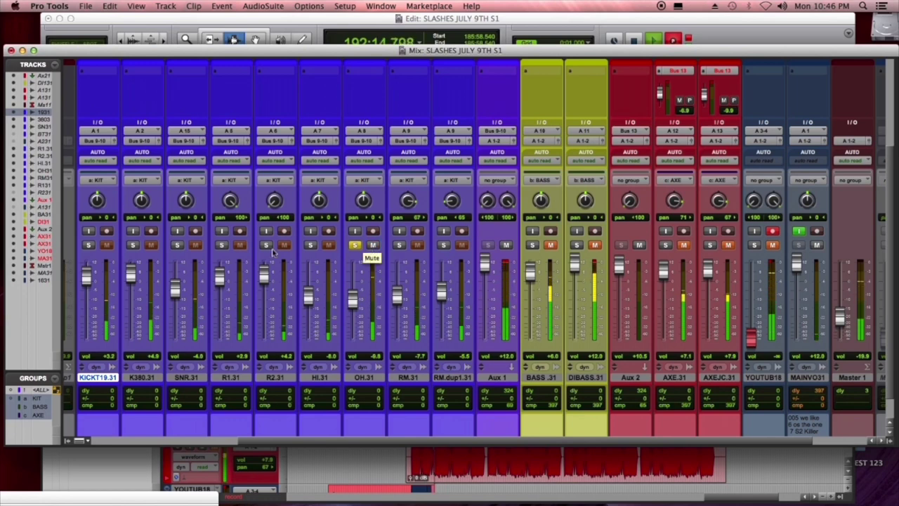
{"action": "left_click", "coordinate": [89, 245]}
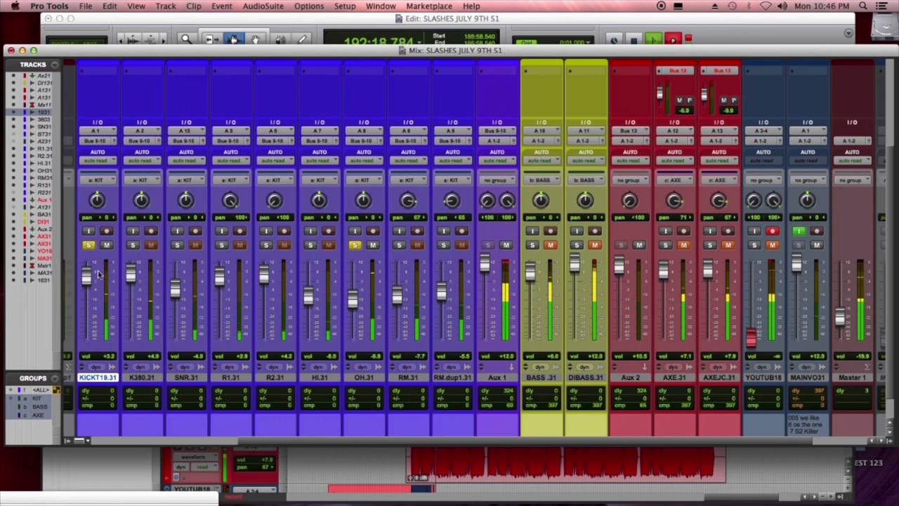
{"action": "left_click", "coordinate": [134, 245]}
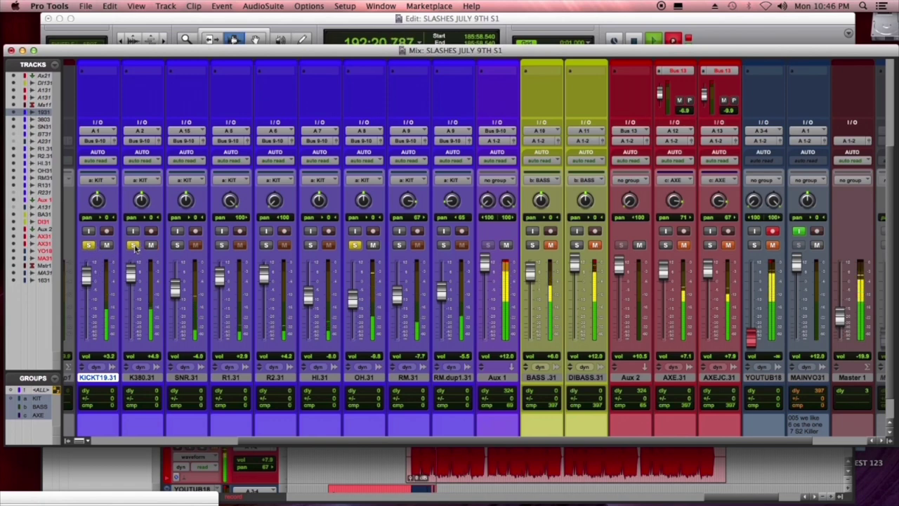
{"action": "left_click", "coordinate": [355, 245]}
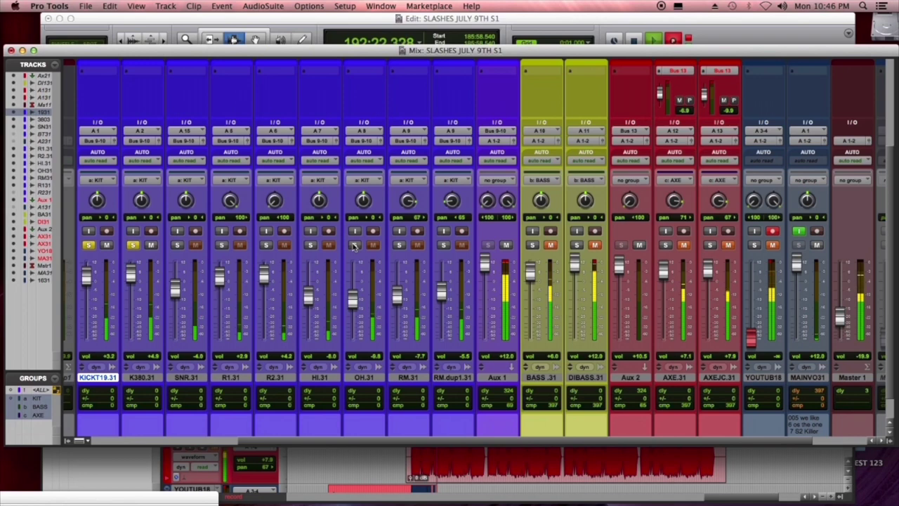
{"action": "left_click", "coordinate": [90, 245]}
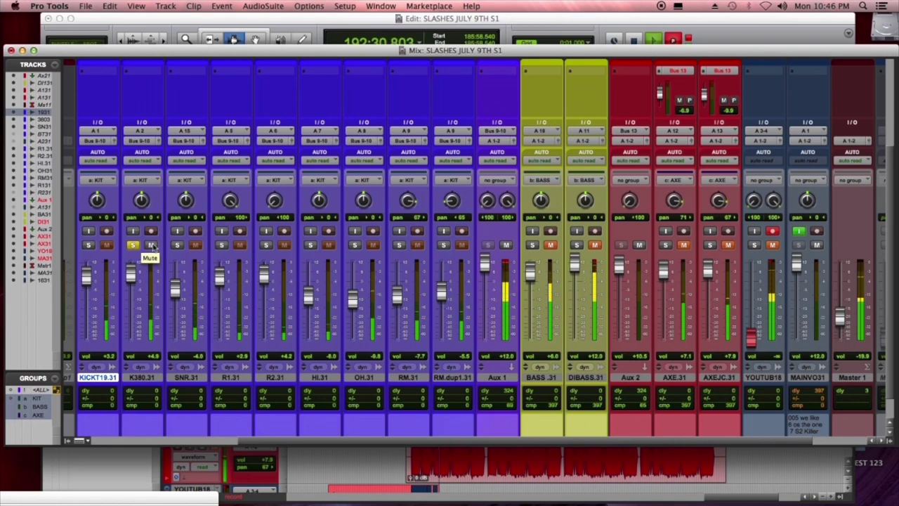
{"action": "left_click", "coordinate": [89, 245]}
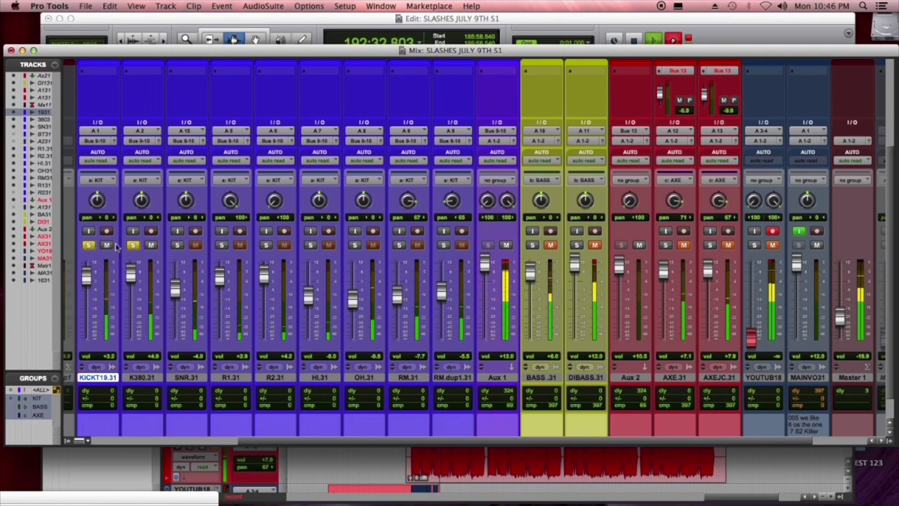
{"action": "left_click", "coordinate": [133, 245]}
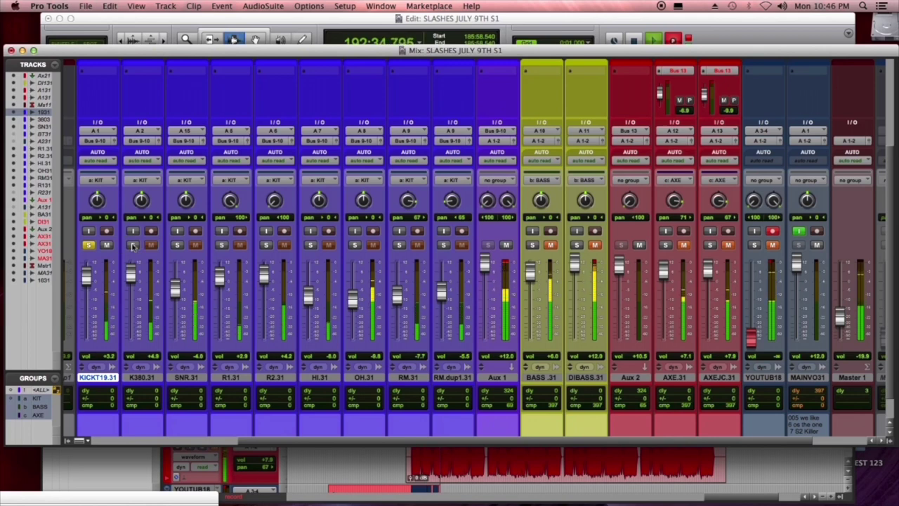
{"action": "left_click", "coordinate": [133, 245]}
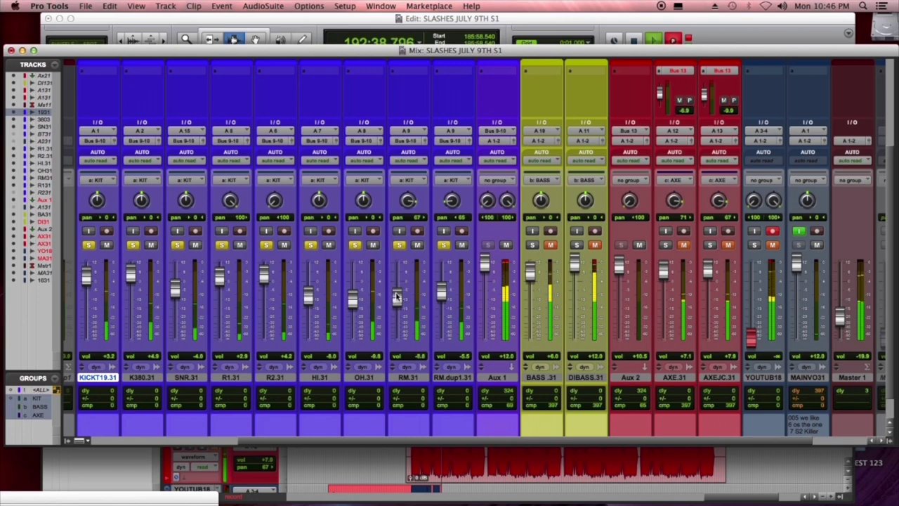
{"action": "left_click", "coordinate": [328, 245]}
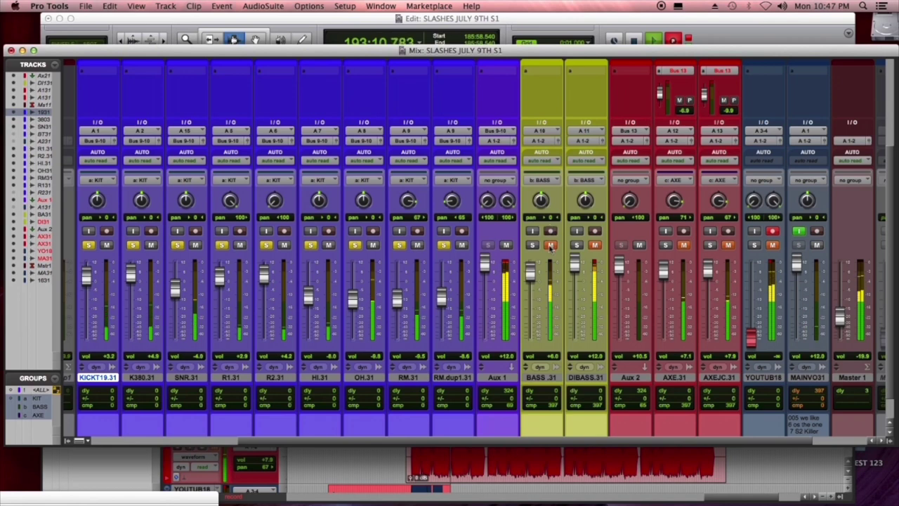
Solo the AXE guitar track, drop BASS and DIBASS from solo, and mute AXEJC.31
{"action": "left_click", "coordinate": [550, 245]}
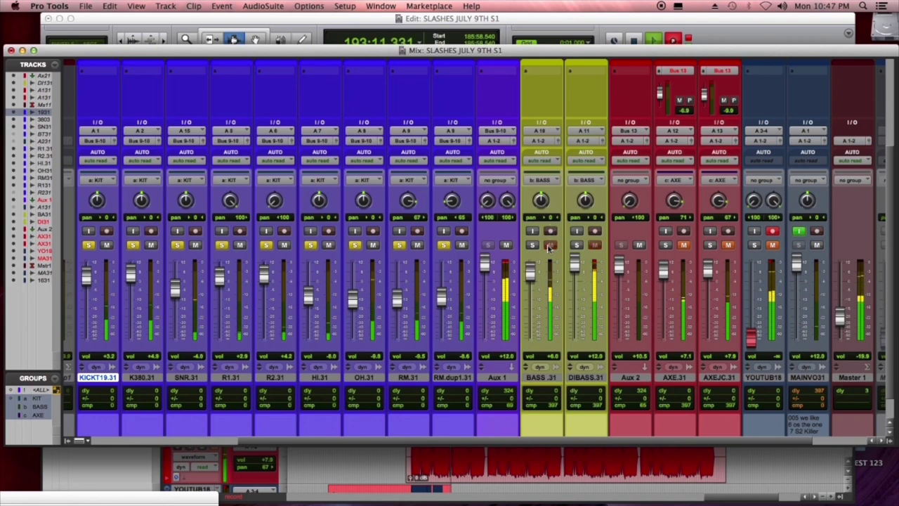
{"action": "left_click", "coordinate": [685, 245]}
{"action": "left_click", "coordinate": [666, 245]}
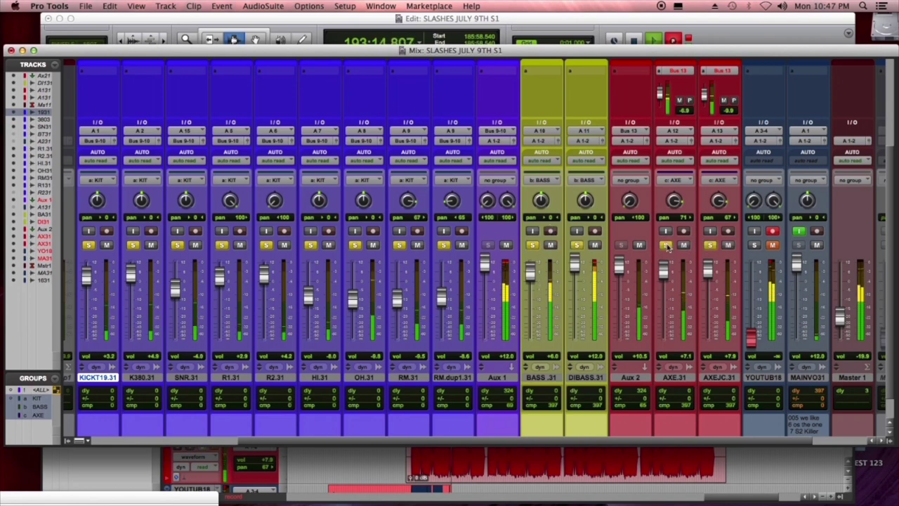
{"action": "left_click", "coordinate": [460, 245]}
{"action": "left_click", "coordinate": [575, 245]}
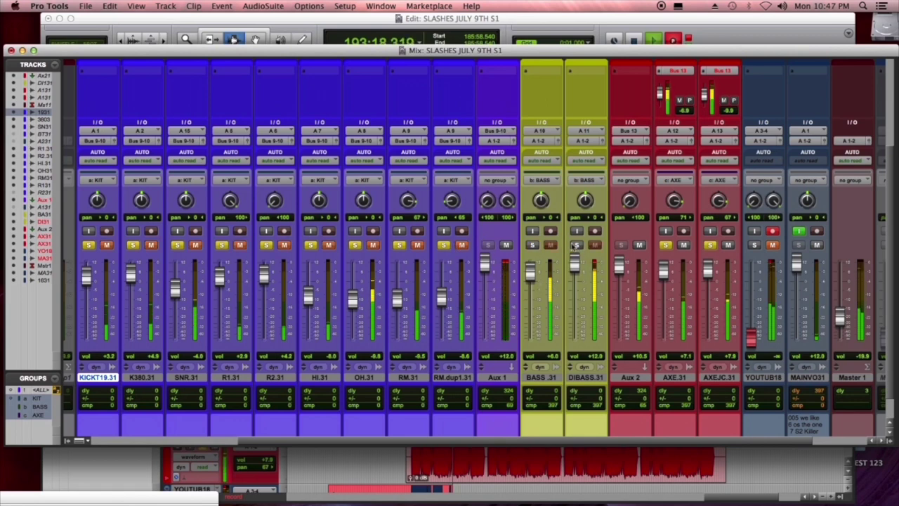
{"action": "left_click", "coordinate": [729, 245]}
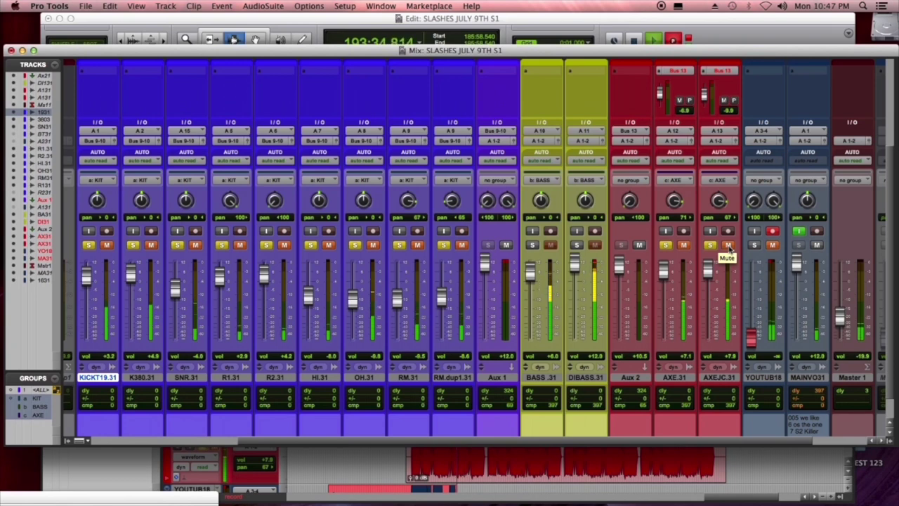
Solo the bass pair, raise BASS.31 to +7.5, lower DIBASS.31 to +10.1 and mute it
{"action": "left_click", "coordinate": [576, 244]}
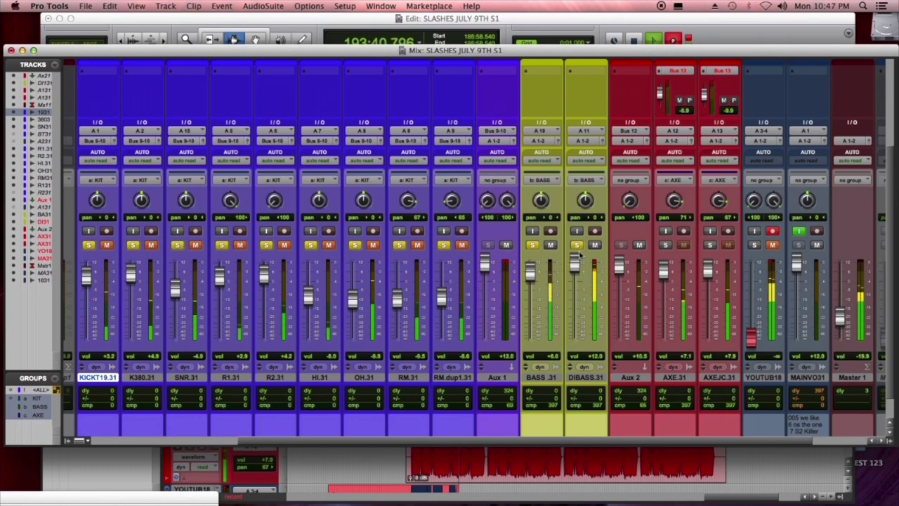
{"action": "left_click", "coordinate": [595, 245]}
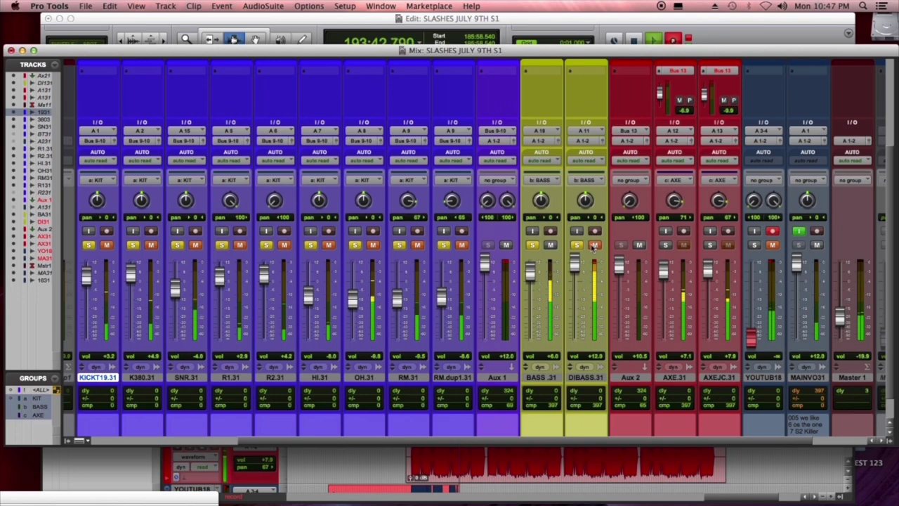
{"action": "left_click_drag", "start_coordinate": [532, 270], "coordinate": [532, 267]}
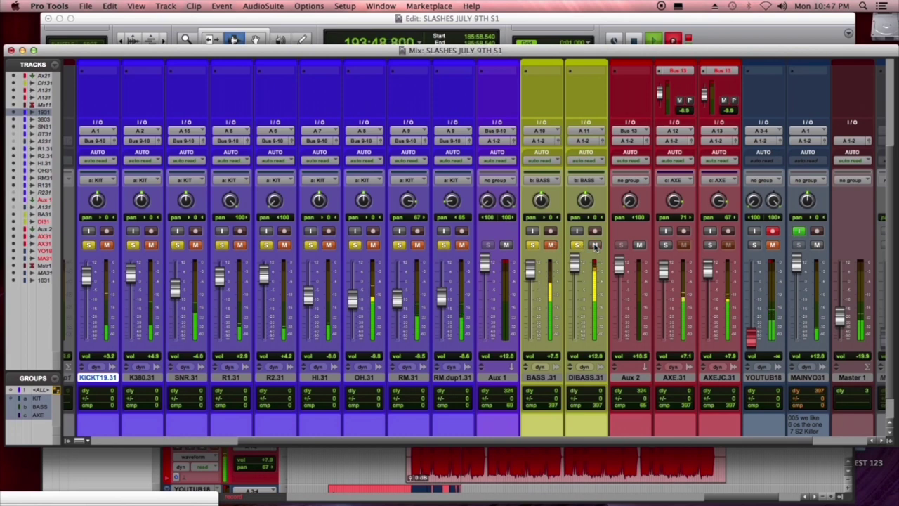
{"action": "left_click_drag", "start_coordinate": [575, 267], "coordinate": [575, 271]}
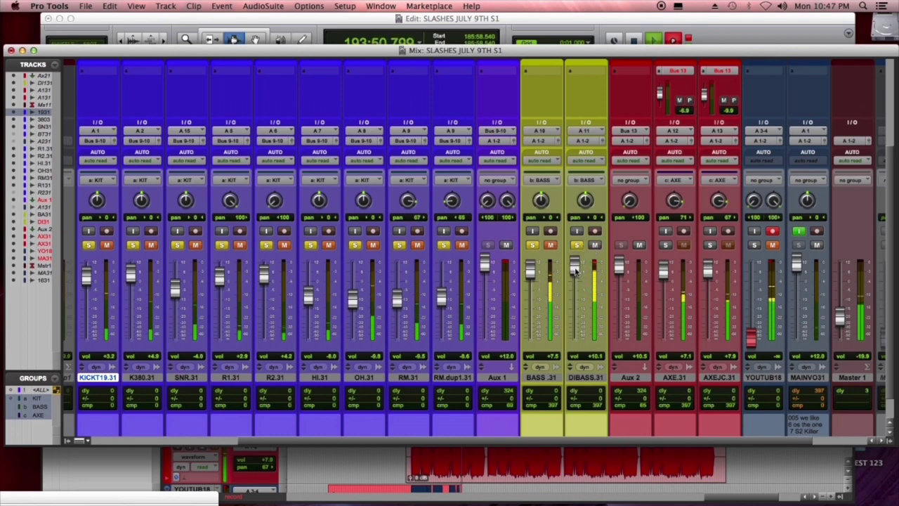
{"action": "left_click", "coordinate": [594, 245]}
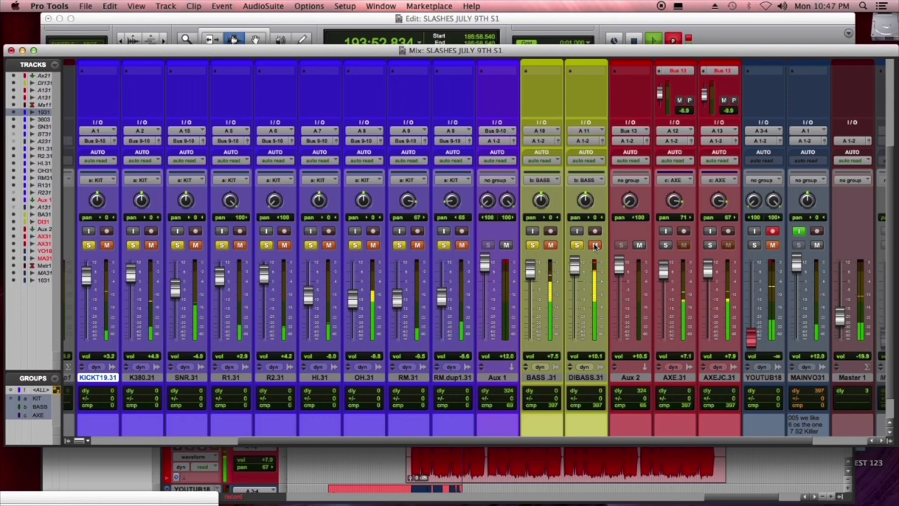
Unmute RM.dup1.31, clear all solos, unmute both bass tracks and nudge BASS.31 up
{"action": "left_click", "coordinate": [461, 245]}
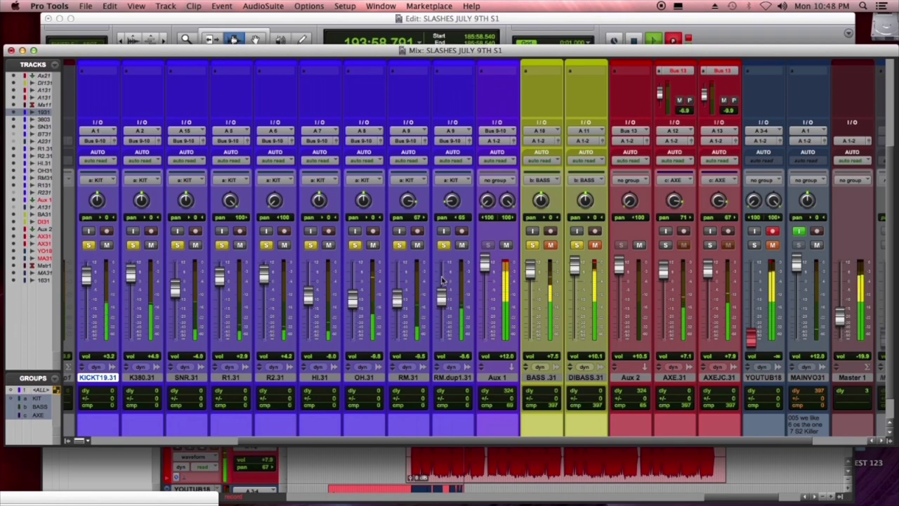
{"action": "left_click", "coordinate": [552, 246]}
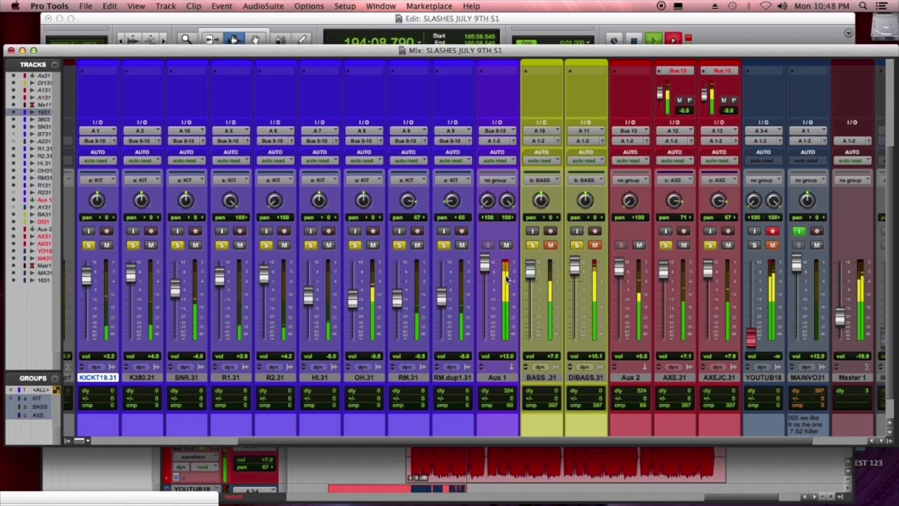
{"action": "left_click", "coordinate": [531, 245], "text": "alt"}
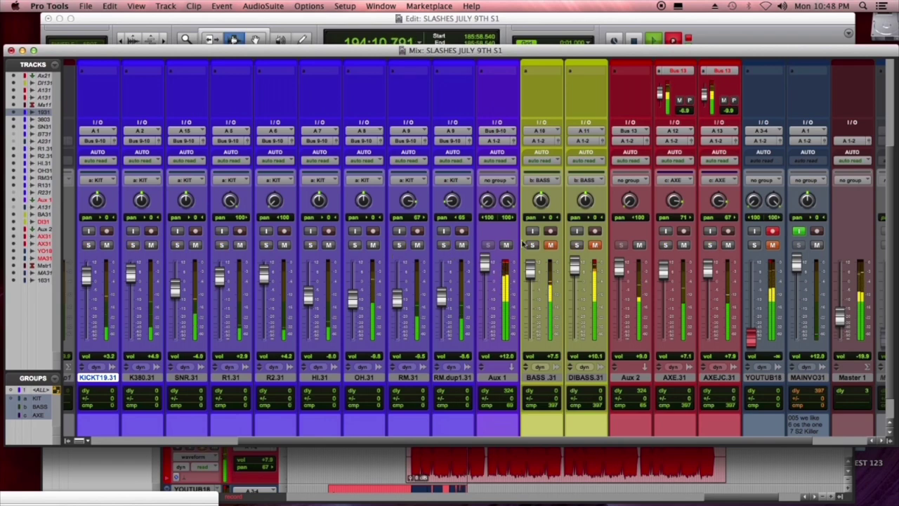
{"action": "left_click", "coordinate": [550, 244]}
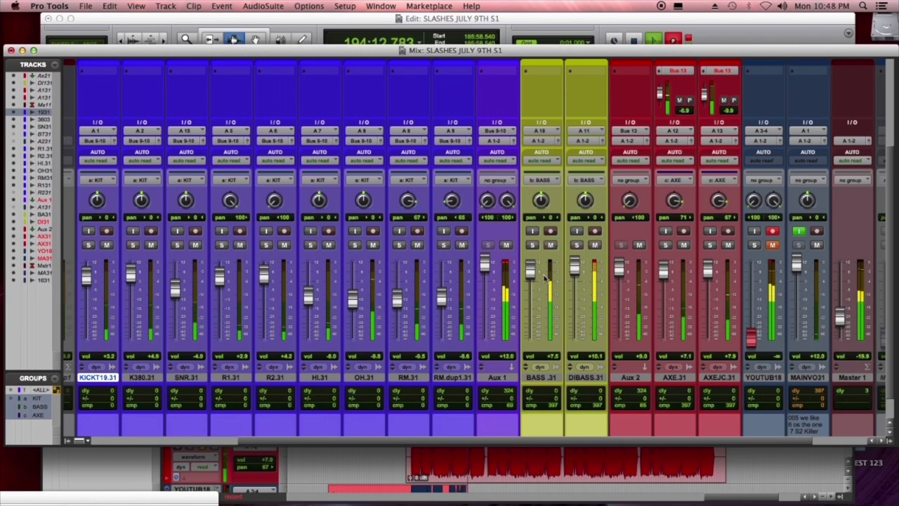
{"action": "left_click_drag", "start_coordinate": [531, 276], "coordinate": [531, 272]}
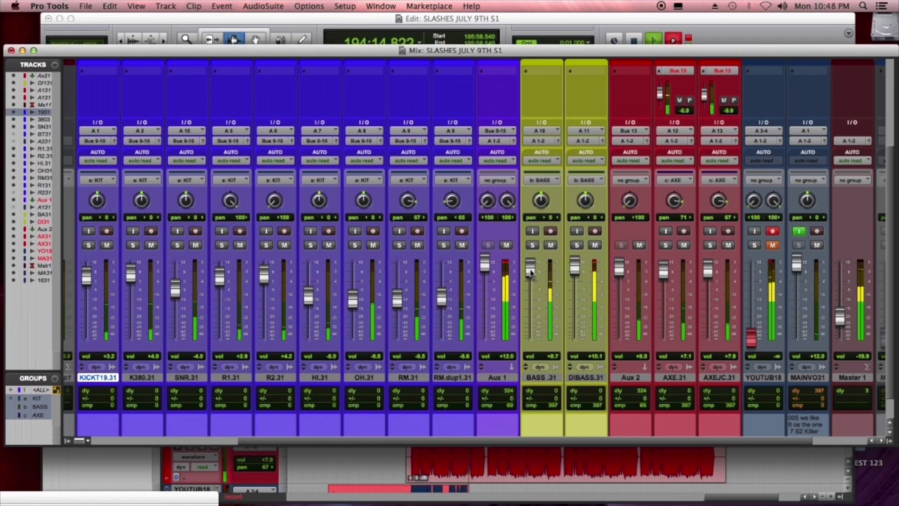
Audition AXE.31 in solo with AXEJC.31, AXE.31 and Aux 2 unmuted, then unsolo it
{"action": "left_click", "coordinate": [667, 245]}
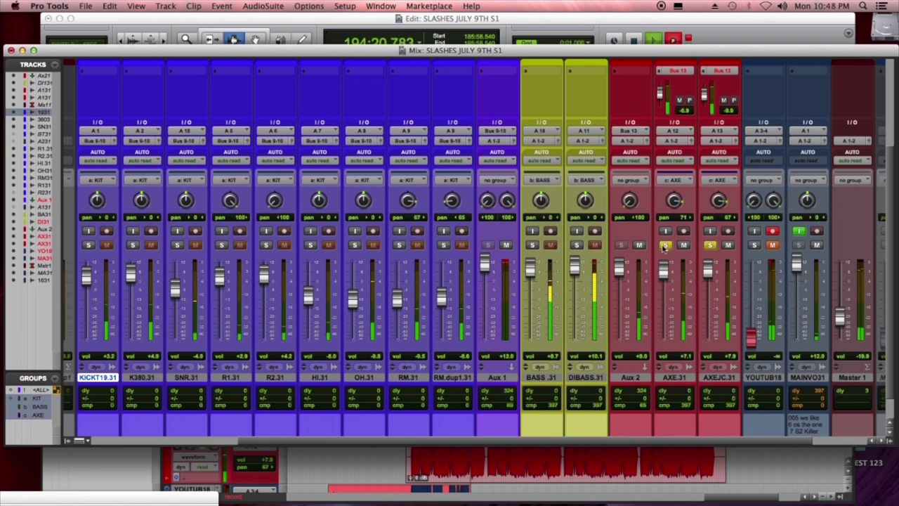
{"action": "left_click", "coordinate": [663, 246]}
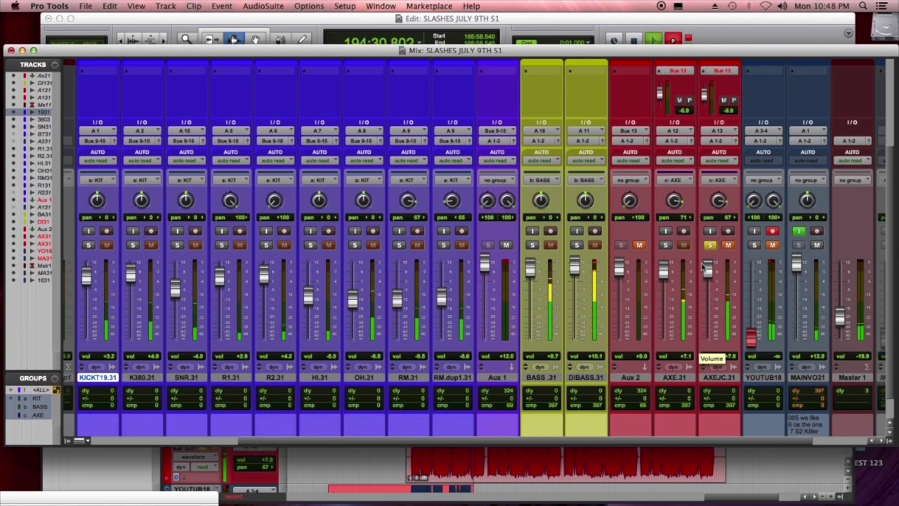
{"action": "left_click", "coordinate": [666, 244]}
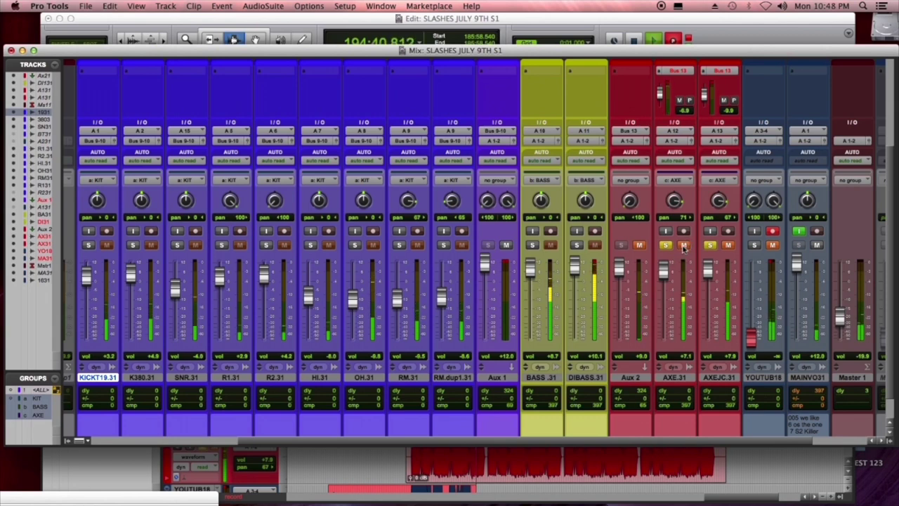
{"action": "left_click", "coordinate": [729, 244]}
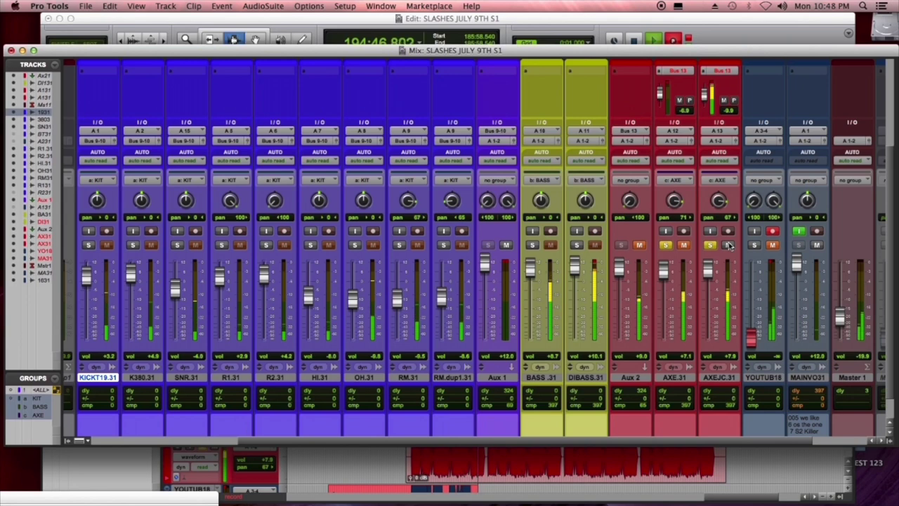
{"action": "left_click", "coordinate": [684, 246]}
{"action": "left_click", "coordinate": [639, 246]}
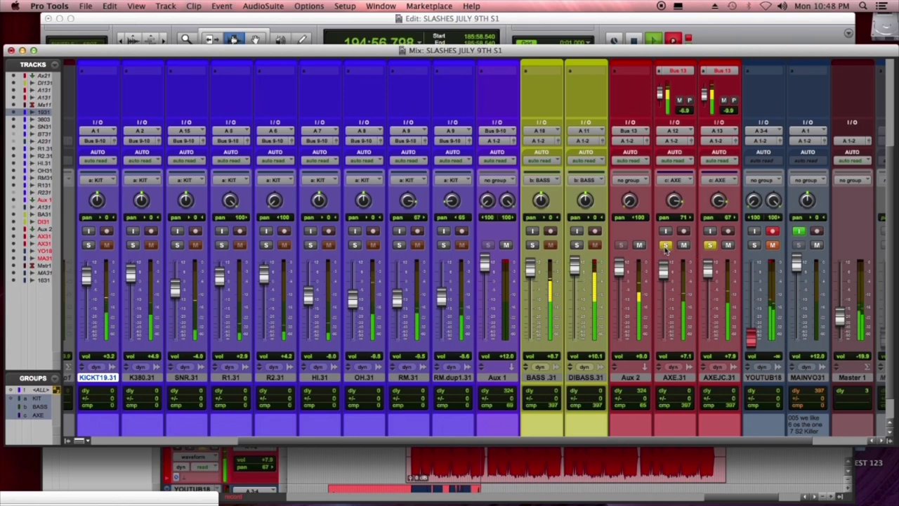
{"action": "left_click", "coordinate": [666, 246]}
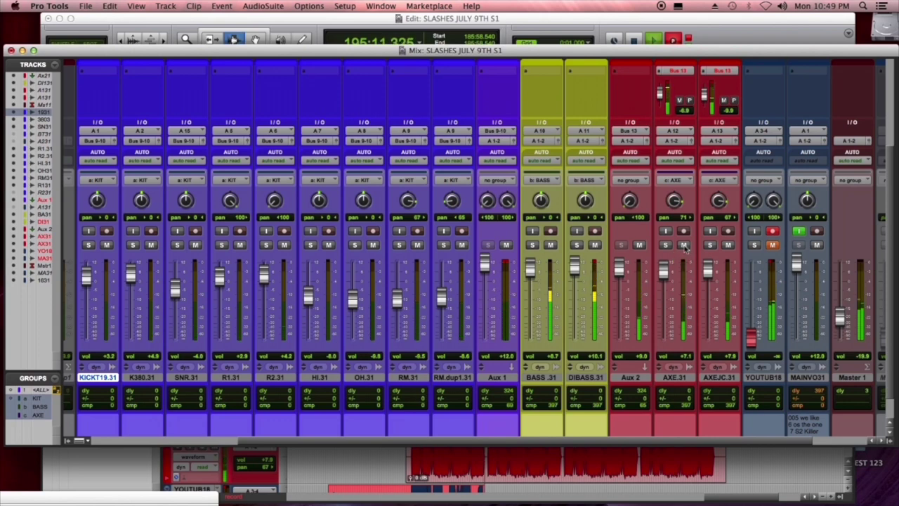
Mute the KIT drum group, both bass tracks and the AXE guitar tracks
{"action": "left_click", "coordinate": [462, 245]}
{"action": "left_click", "coordinate": [595, 246]}
{"action": "left_click", "coordinate": [683, 245]}
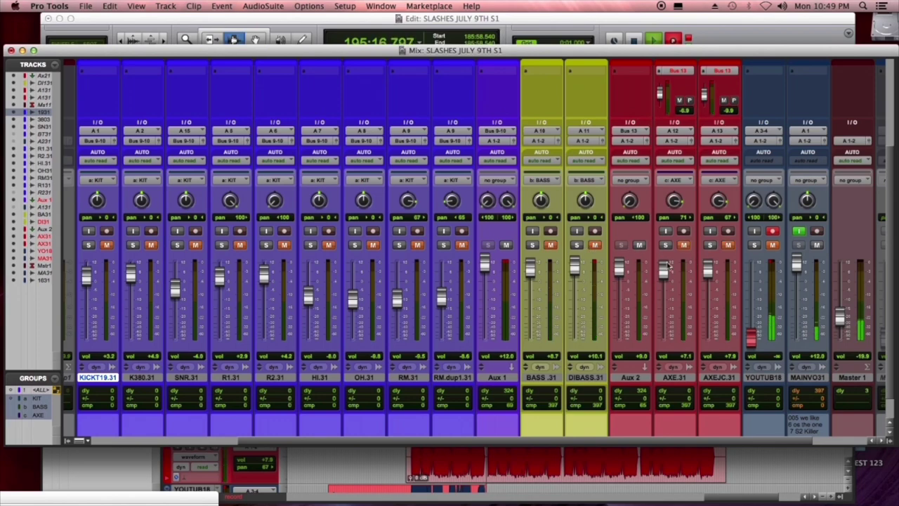
Show the inserts, check both CLA-76 compressors on AXE.31 and AXEJC.31, then open AXE.31's DeEsser
{"action": "scroll", "coordinate": [671, 267], "scroll_direction": "up", "scroll_amount": 5}
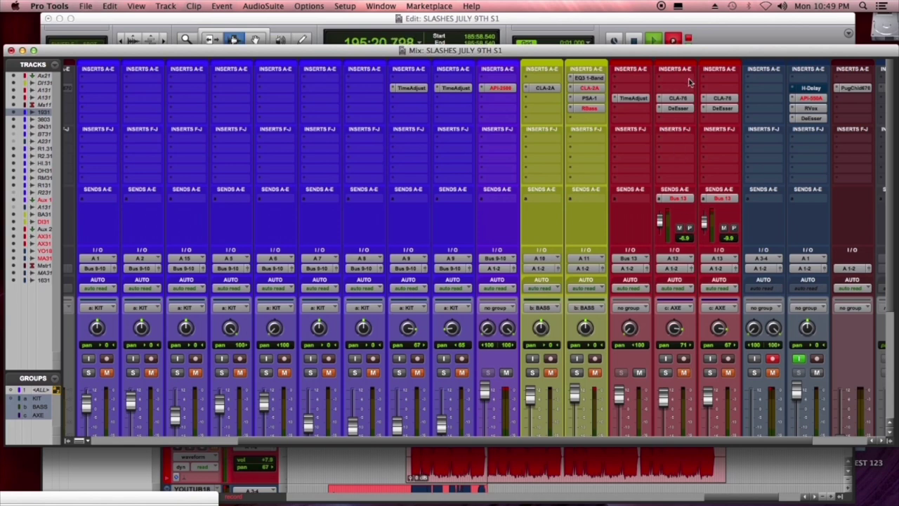
{"action": "left_click", "coordinate": [676, 98]}
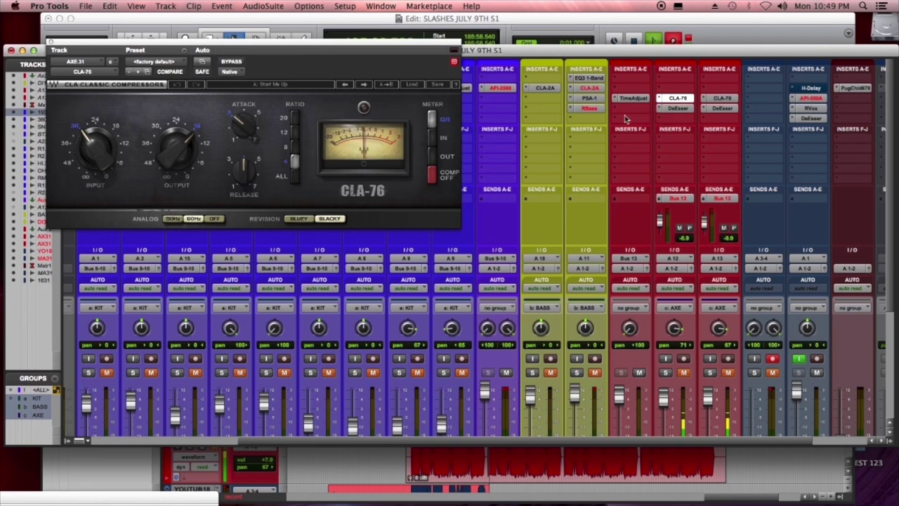
{"action": "left_click", "coordinate": [723, 98]}
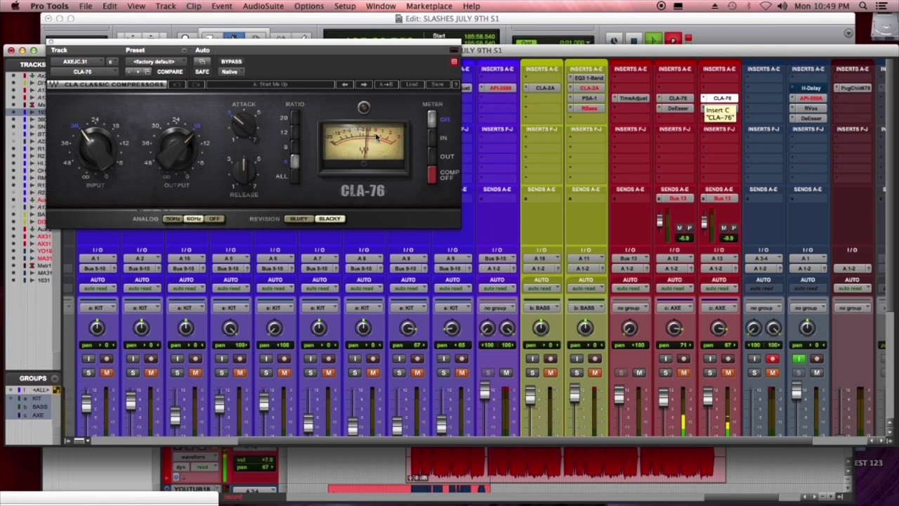
{"action": "left_click", "coordinate": [675, 110]}
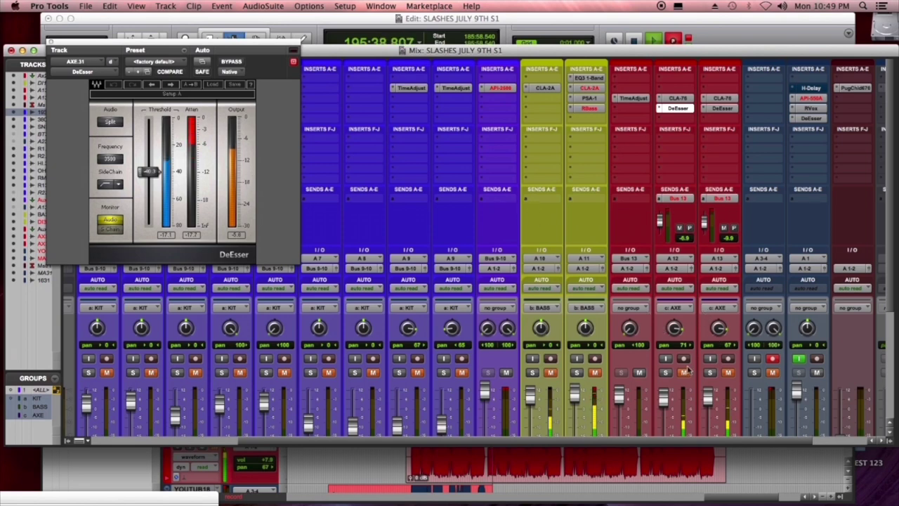
Solo AXE.31 and compare its DeEsser bypassed and active, leaving it on
{"action": "left_click", "coordinate": [665, 372]}
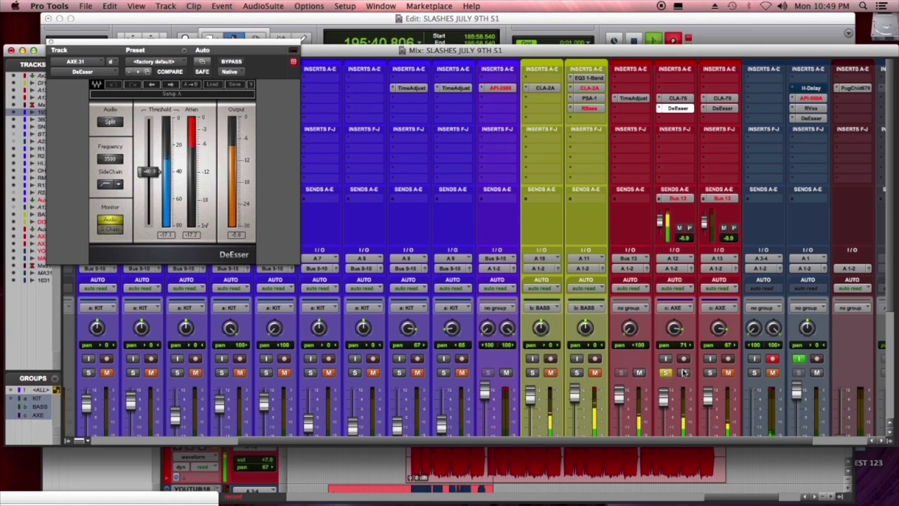
{"action": "left_click", "coordinate": [674, 109], "text": "super"}
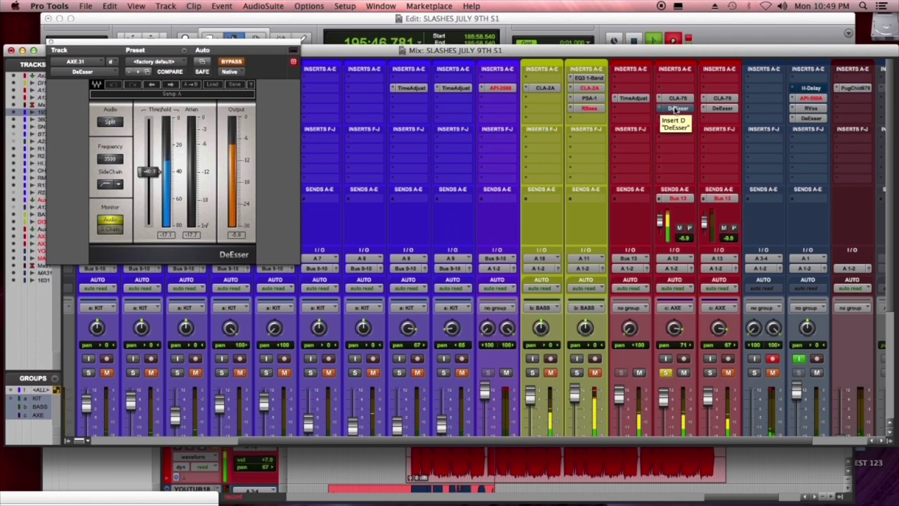
{"action": "left_click", "coordinate": [674, 108], "text": "super"}
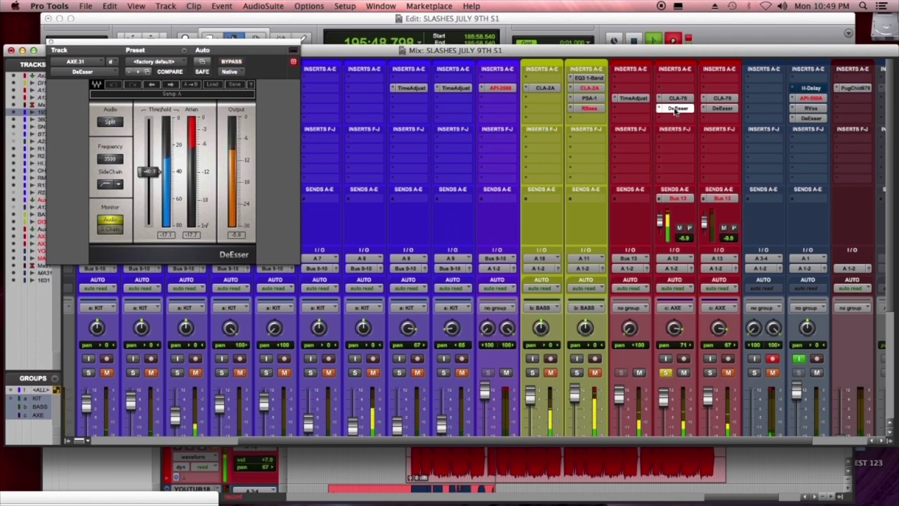
{"action": "left_click", "coordinate": [675, 110], "text": "super"}
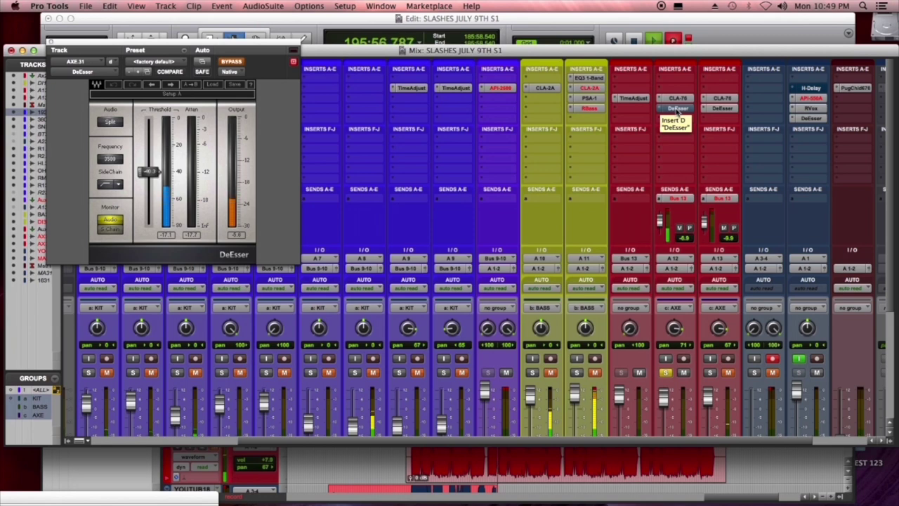
{"action": "left_click", "coordinate": [676, 110]}
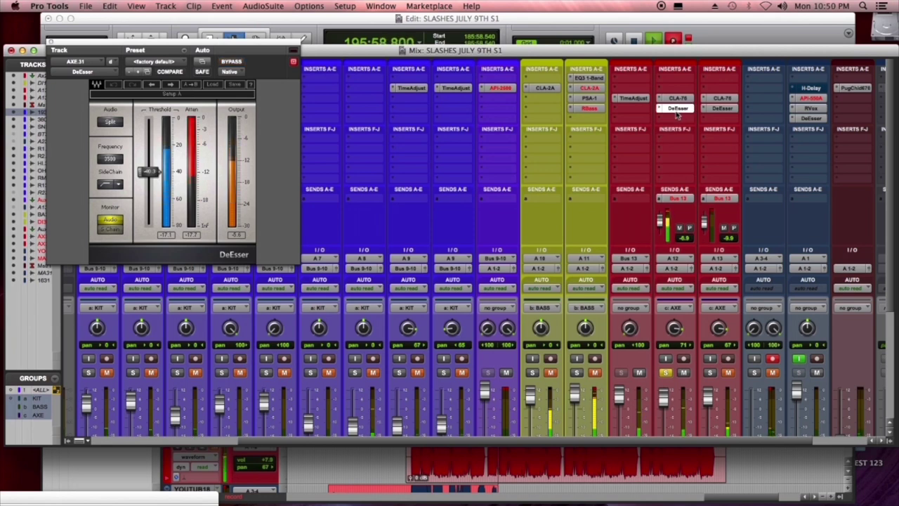
Clear the solo and mute on the AXE guitar tracks
{"action": "left_click", "coordinate": [665, 373]}
{"action": "left_click", "coordinate": [683, 373]}
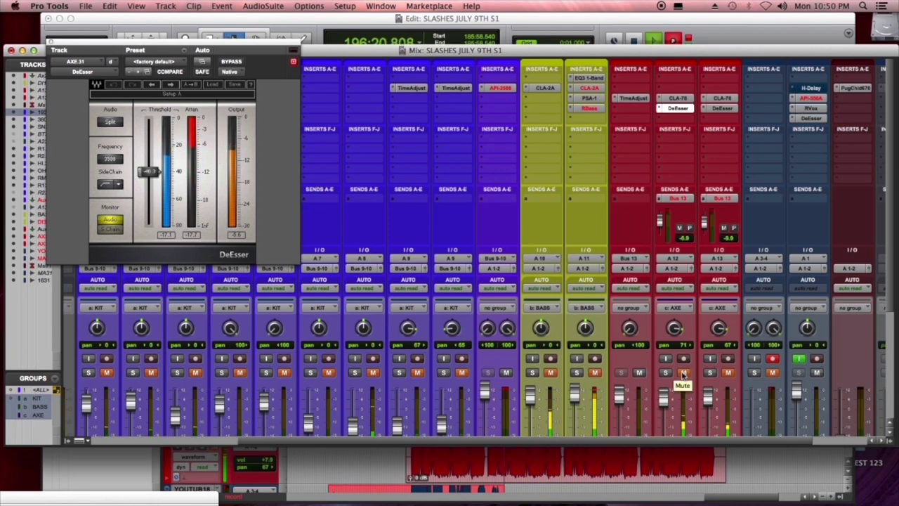
{"action": "left_click", "coordinate": [683, 373]}
{"action": "left_click", "coordinate": [665, 372]}
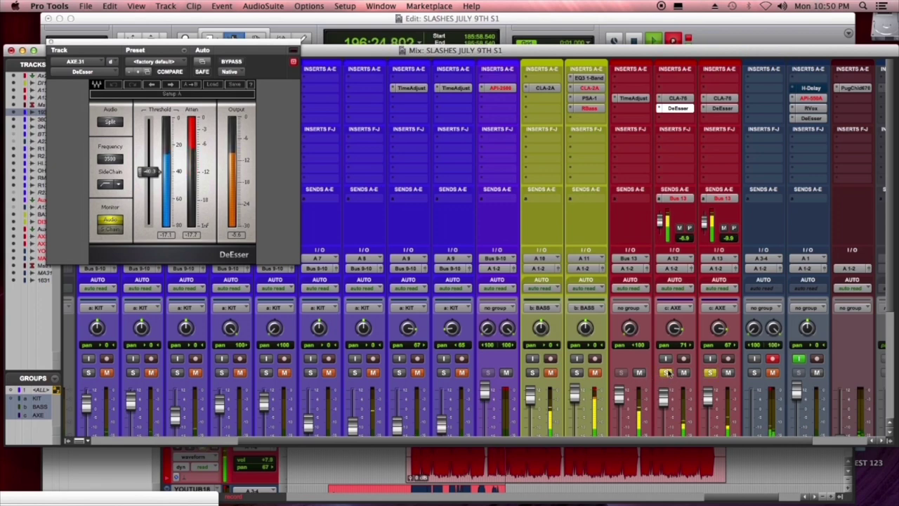
{"action": "left_click", "coordinate": [666, 373]}
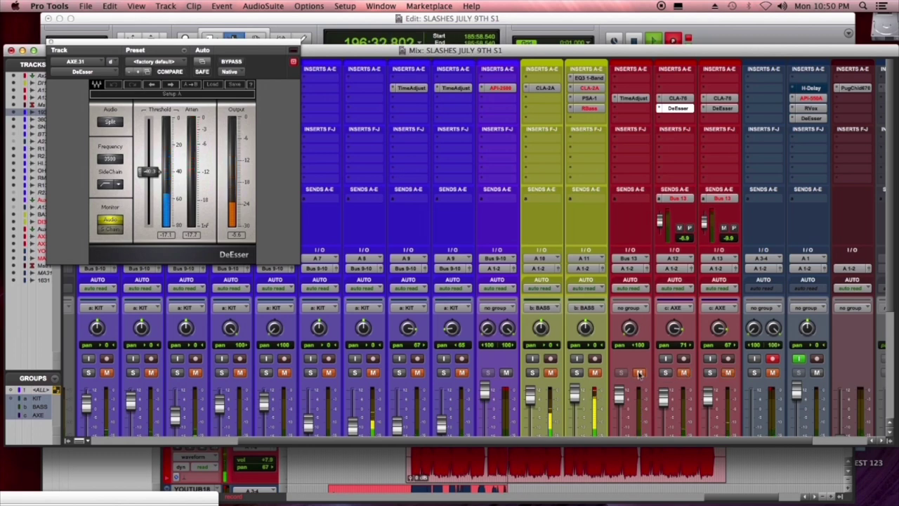
Check AXE.31's Bus 13 send, then open the TimeAdjust plug-in window
{"action": "left_click", "coordinate": [673, 200]}
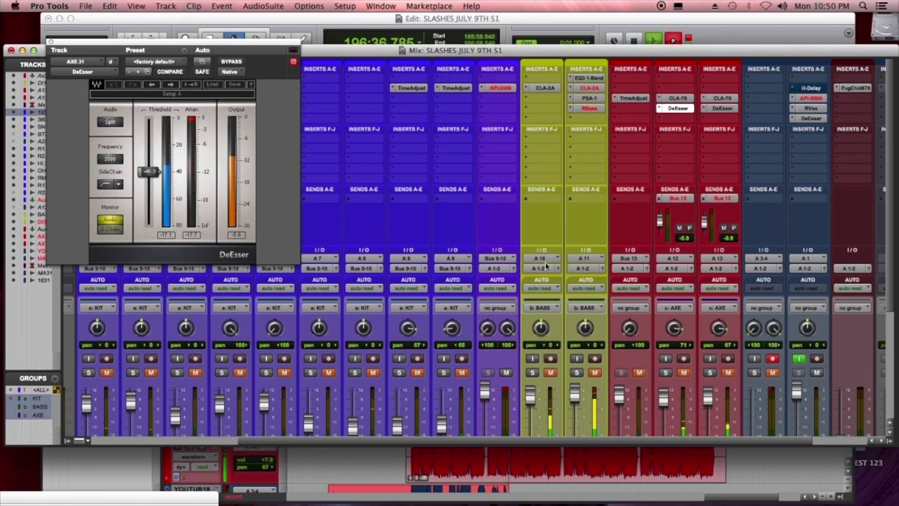
{"action": "left_click", "coordinate": [673, 199]}
{"action": "scroll", "coordinate": [618, 351], "scroll_direction": "down", "scroll_amount": 5}
{"action": "scroll", "coordinate": [623, 422], "scroll_direction": "up", "scroll_amount": 5}
{"action": "left_click", "coordinate": [633, 98]}
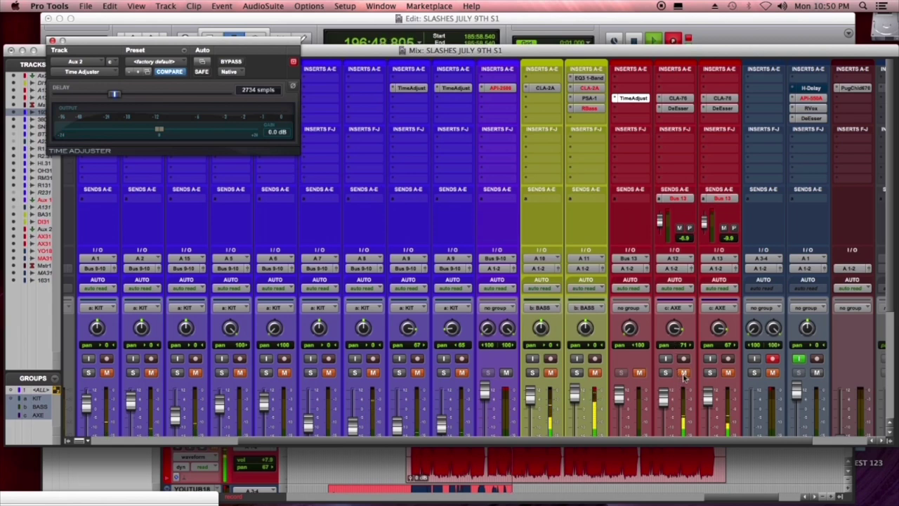
Unmute a red guitar channel and briefly mute, then unmute, the main vocal
{"action": "left_click", "coordinate": [639, 373]}
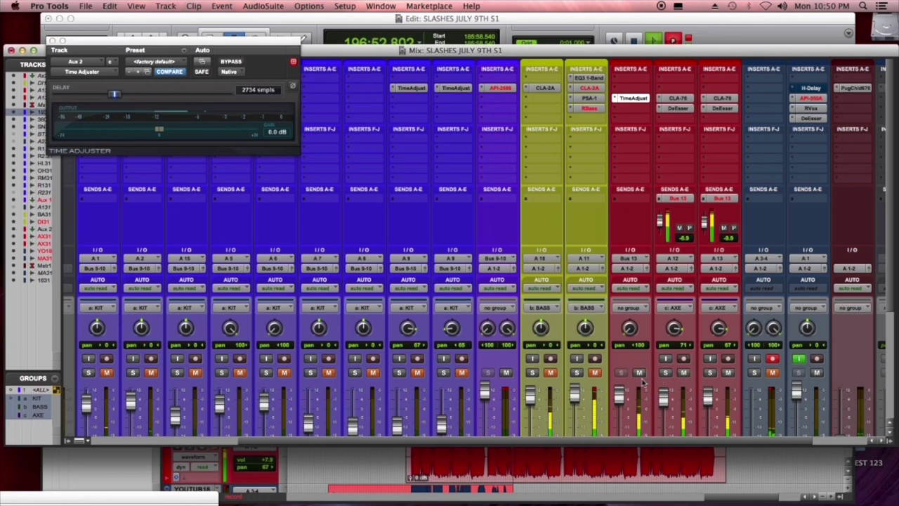
{"action": "left_click", "coordinate": [817, 373]}
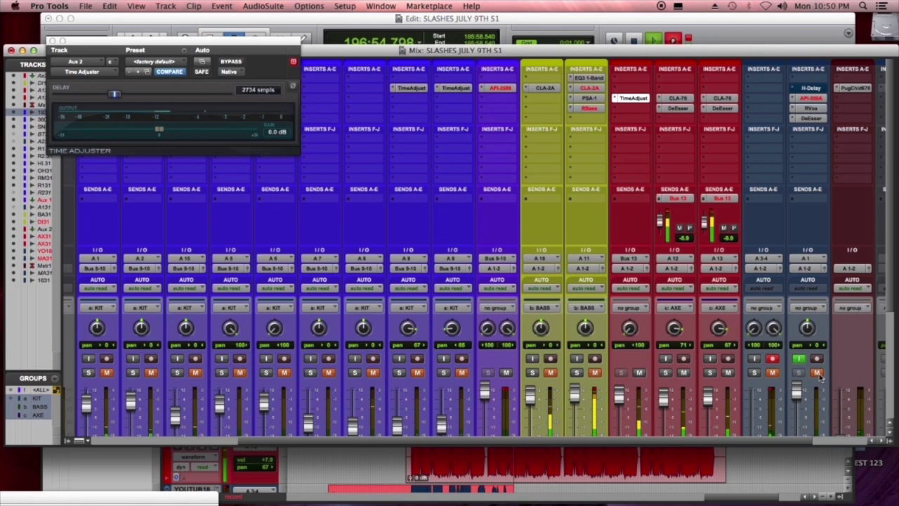
{"action": "left_click", "coordinate": [817, 373]}
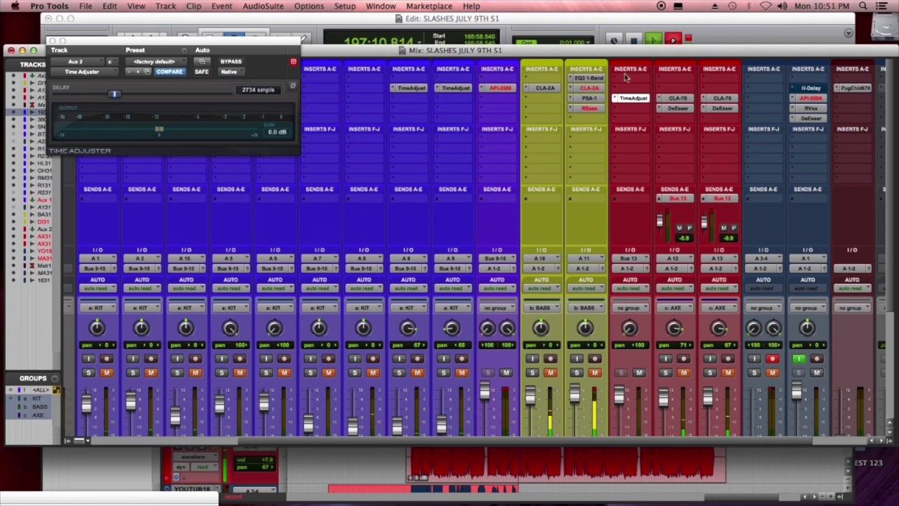
Bring the faders into view, unmute AXE.31 and RM.dup1.31, then mute one AXE channel
{"action": "scroll", "coordinate": [688, 298], "scroll_direction": "down", "scroll_amount": 3}
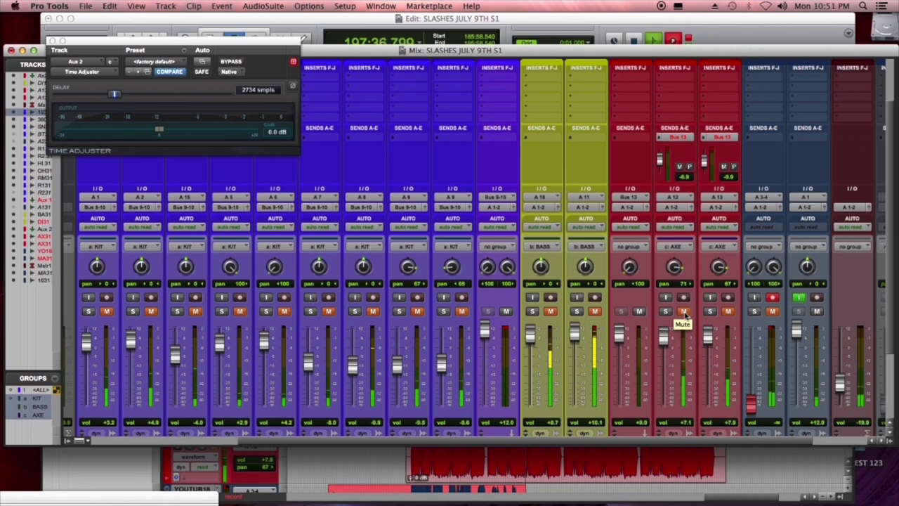
{"action": "left_click", "coordinate": [685, 313]}
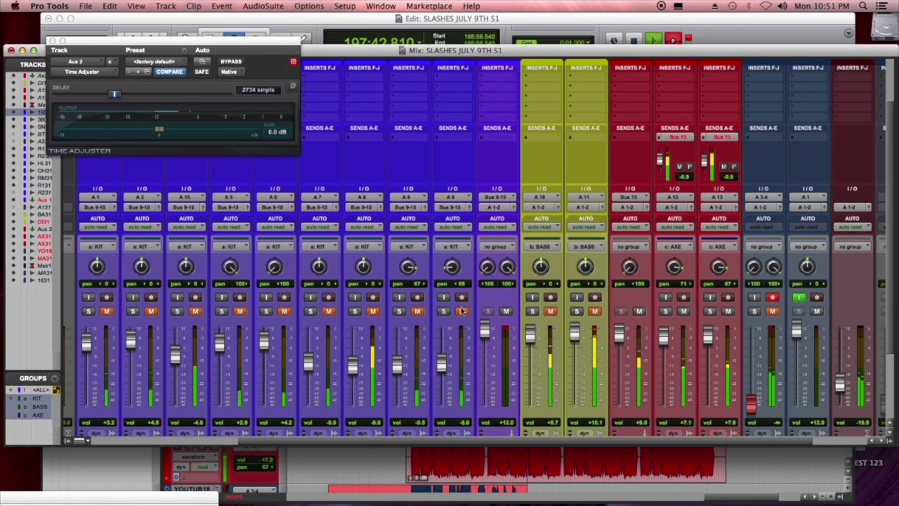
{"action": "left_click", "coordinate": [461, 312]}
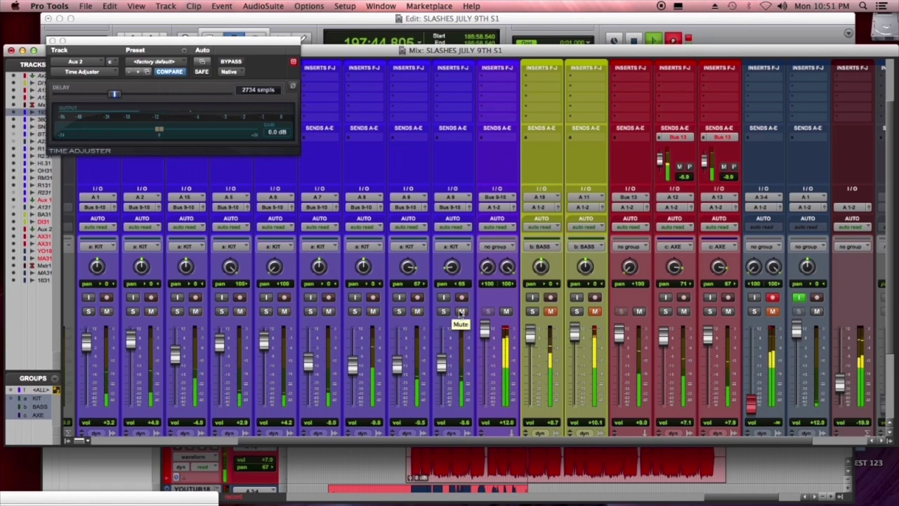
{"action": "left_click", "coordinate": [683, 312]}
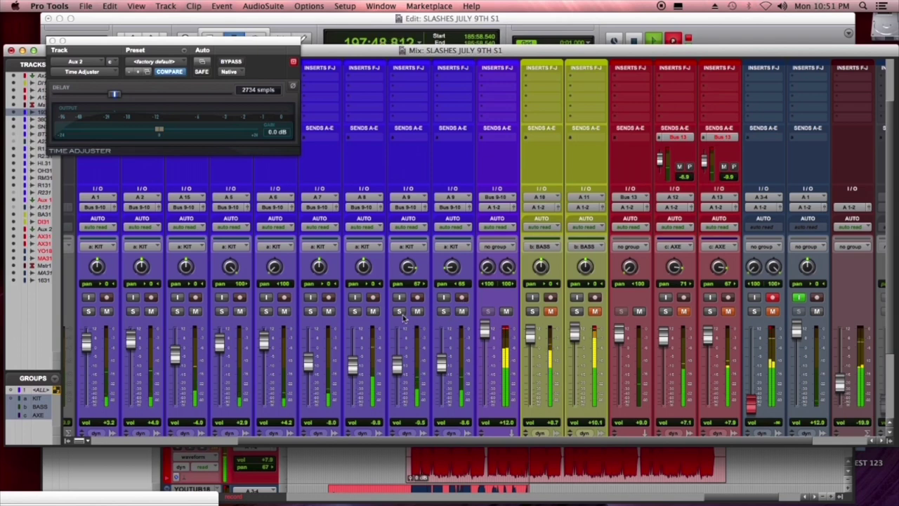
Solo the kick, K380 and SNR snare channels one at a time, then unsolo each
{"action": "left_click", "coordinate": [88, 311]}
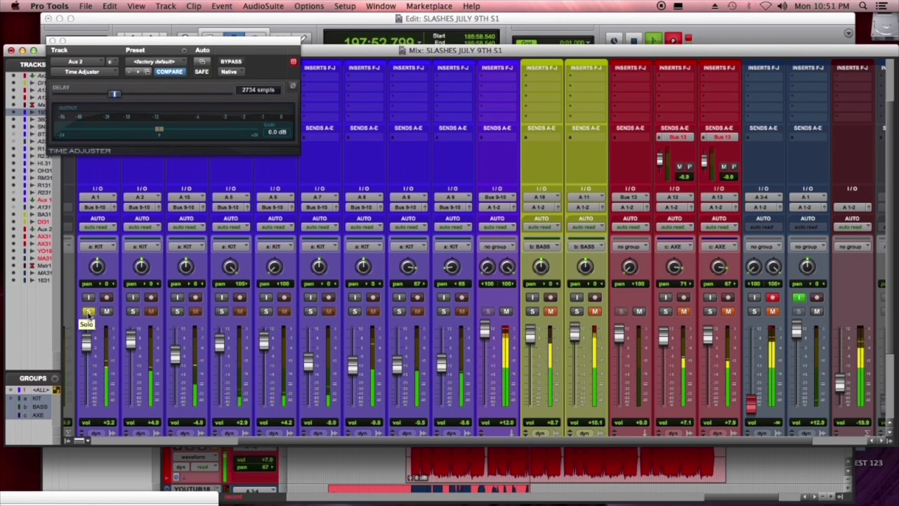
{"action": "left_click", "coordinate": [88, 311]}
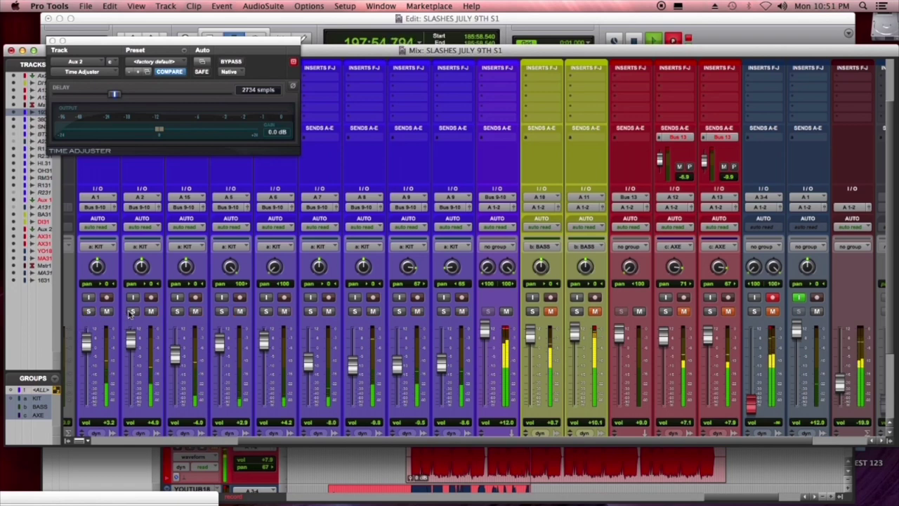
{"action": "left_click", "coordinate": [131, 311]}
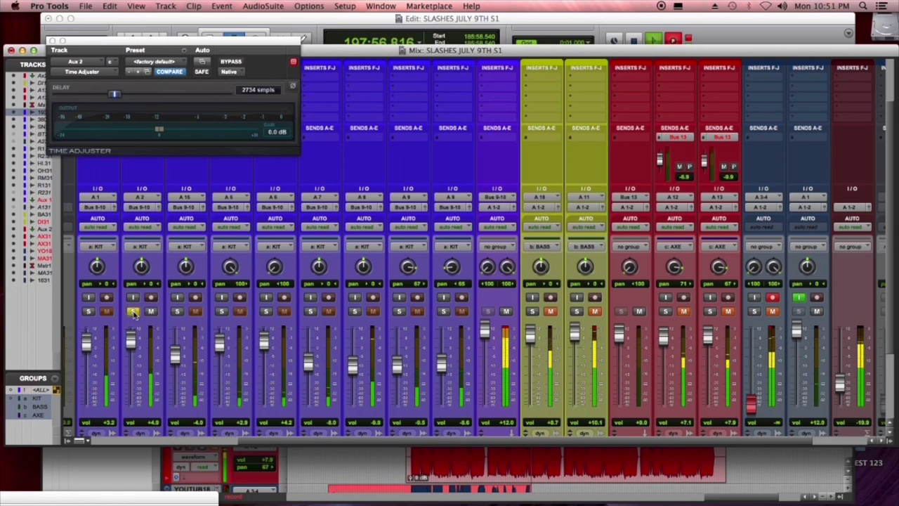
{"action": "left_click", "coordinate": [133, 312]}
{"action": "left_click", "coordinate": [176, 313]}
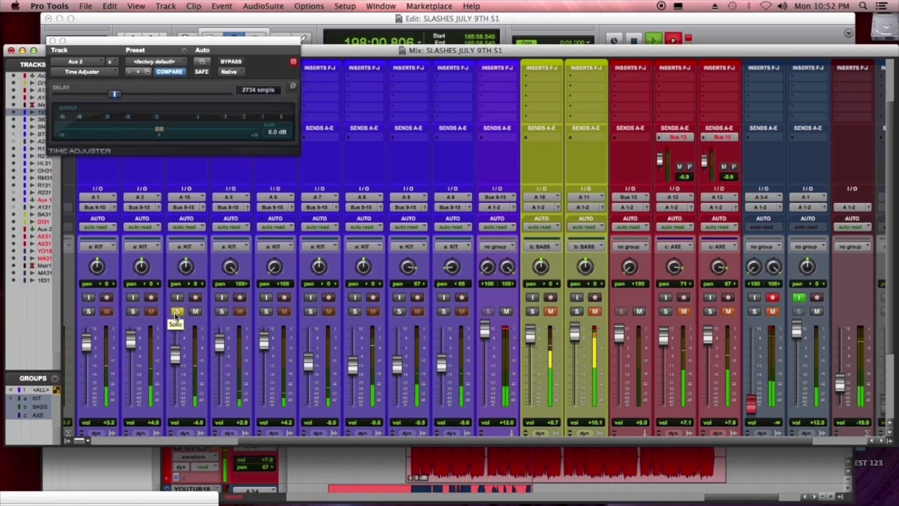
{"action": "left_click", "coordinate": [177, 312]}
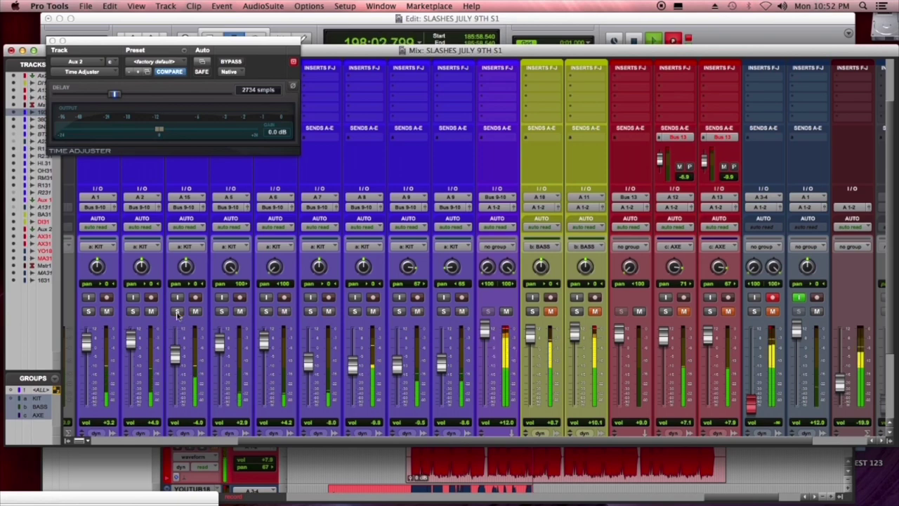
Solo R1 and R2 together, unsolo them, then solo HI.31
{"action": "left_click", "coordinate": [222, 312]}
{"action": "left_click", "coordinate": [265, 312]}
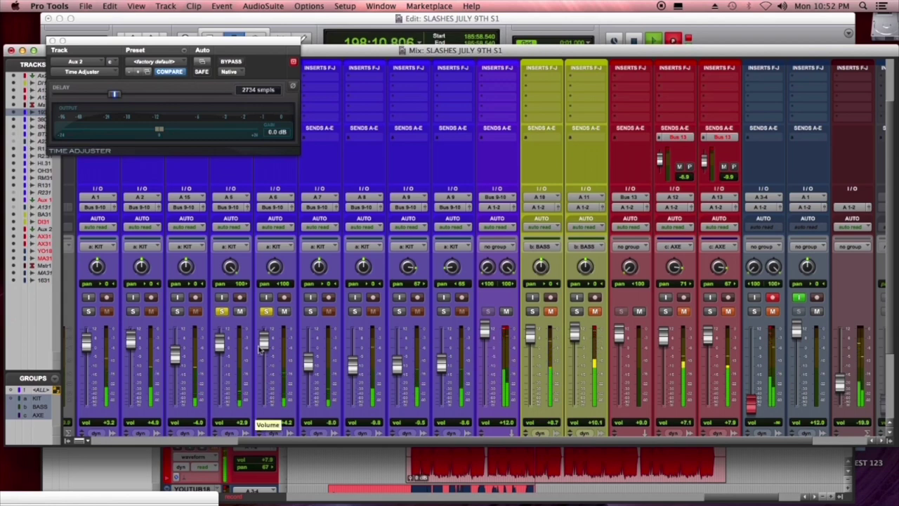
{"action": "left_click", "coordinate": [222, 314]}
{"action": "left_click", "coordinate": [265, 311]}
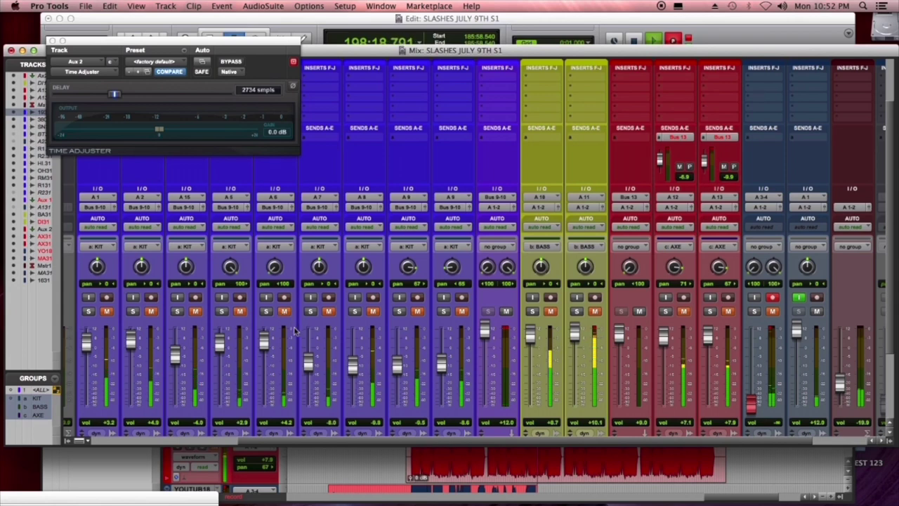
{"action": "scroll", "coordinate": [327, 344], "scroll_direction": "down", "scroll_amount": 1}
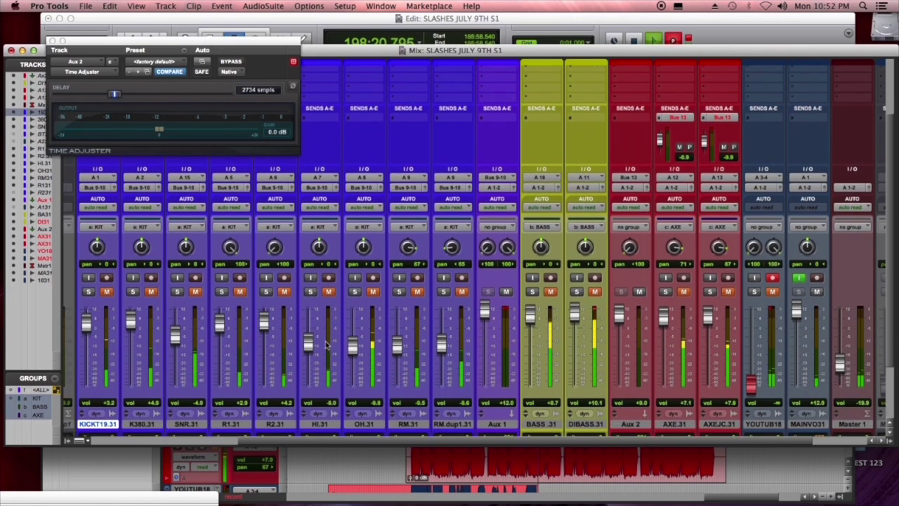
{"action": "left_click", "coordinate": [311, 292]}
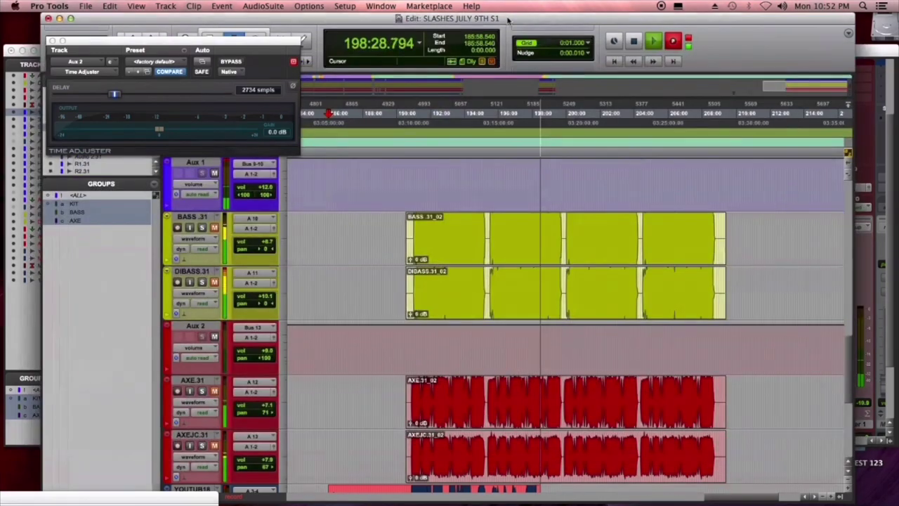
{"action": "key", "text": "super+equal"}
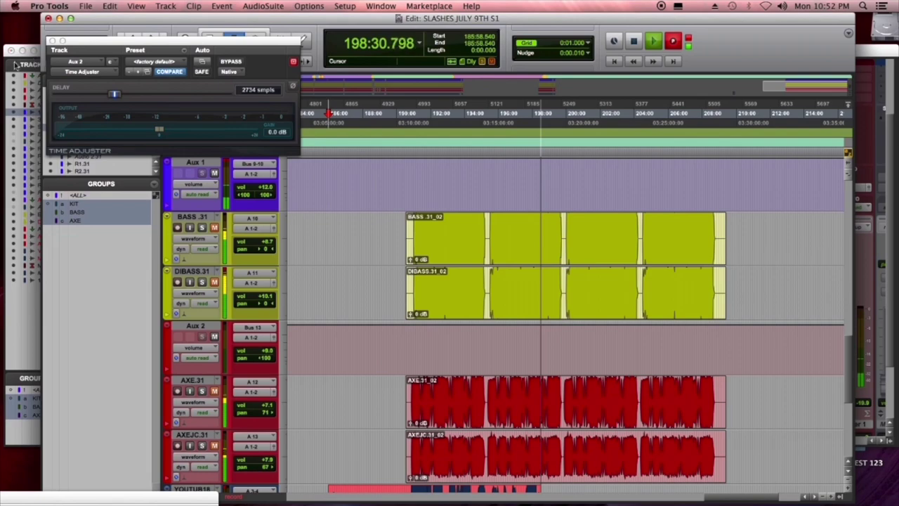
{"action": "key", "text": "super+equal"}
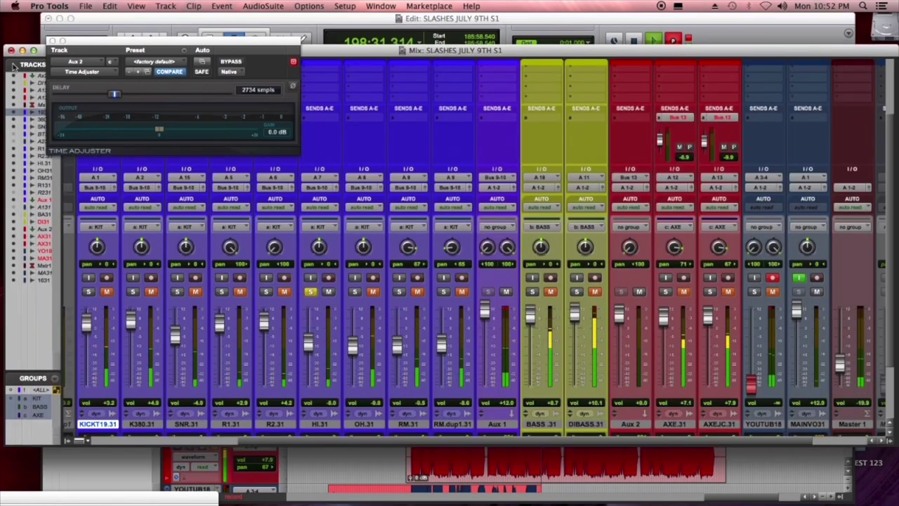
Move the solo from HI.31 to OH.31, add KICKT19, RM, R2, R1, K380 and SNR, and unmute RM.dup1.31
{"action": "left_click", "coordinate": [311, 293]}
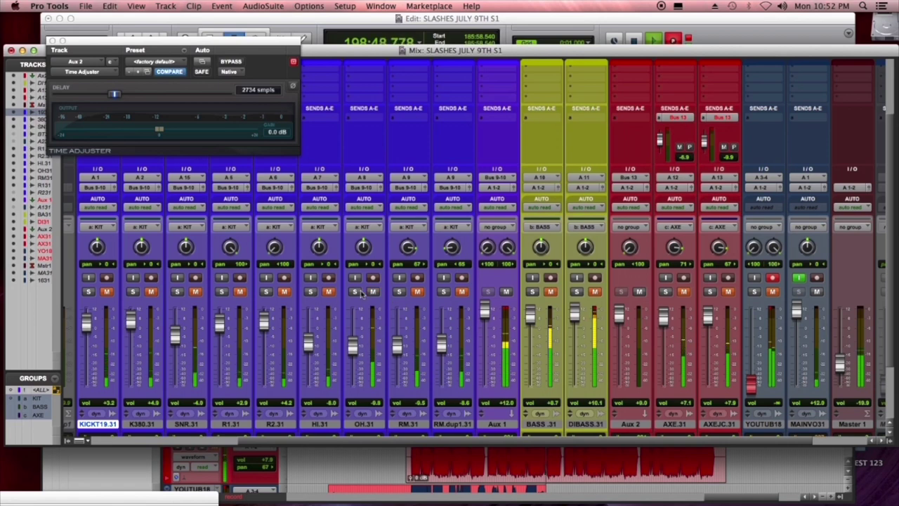
{"action": "left_click", "coordinate": [356, 291]}
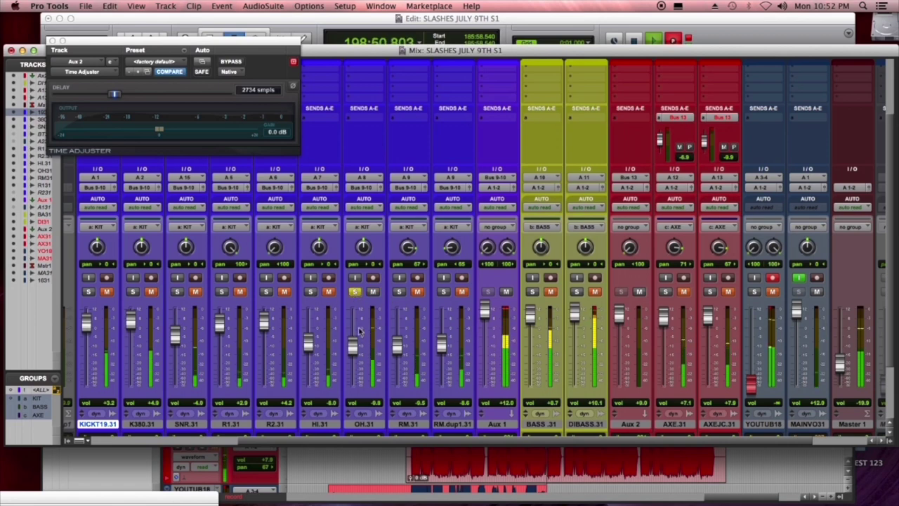
{"action": "left_click", "coordinate": [88, 292]}
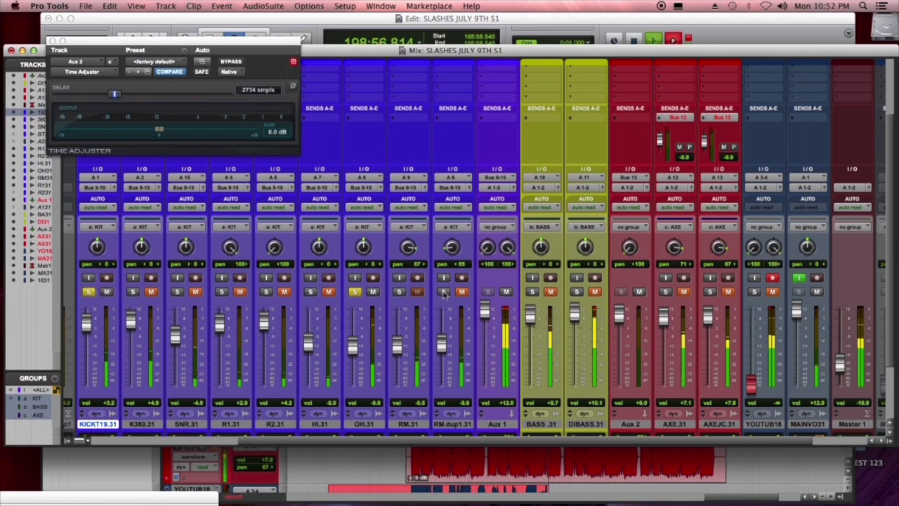
{"action": "left_click", "coordinate": [400, 292]}
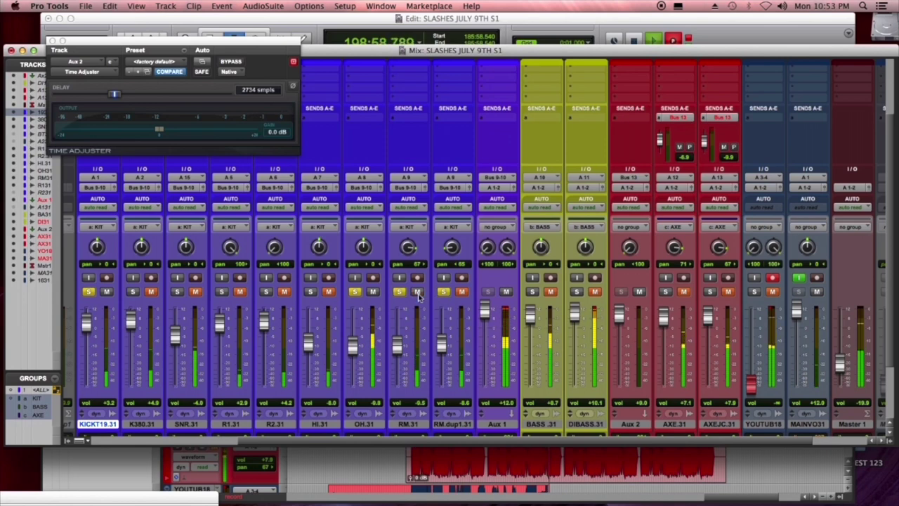
{"action": "left_click", "coordinate": [461, 292]}
{"action": "left_click", "coordinate": [265, 292]}
{"action": "left_click", "coordinate": [222, 292]}
{"action": "left_click", "coordinate": [133, 291]}
{"action": "left_click", "coordinate": [177, 291]}
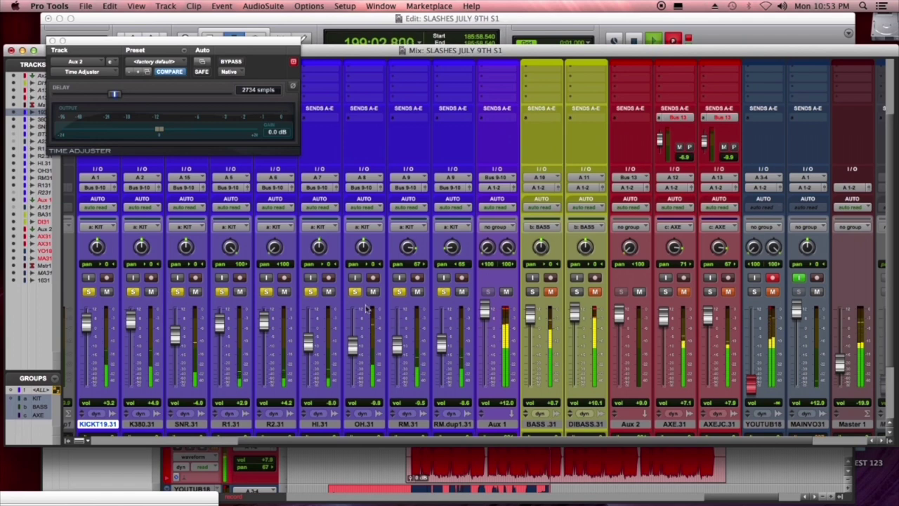
Lower K380.31 to +1.4 and RM.31 to -13.5, soloing RM.31 and RM.dup1.31
{"action": "left_click_drag", "start_coordinate": [132, 322], "coordinate": [132, 327]}
{"action": "left_click_drag", "start_coordinate": [398, 345], "coordinate": [441, 347]}
{"action": "left_click", "coordinate": [399, 292]}
{"action": "left_click", "coordinate": [399, 292]}
{"action": "left_click", "coordinate": [443, 292]}
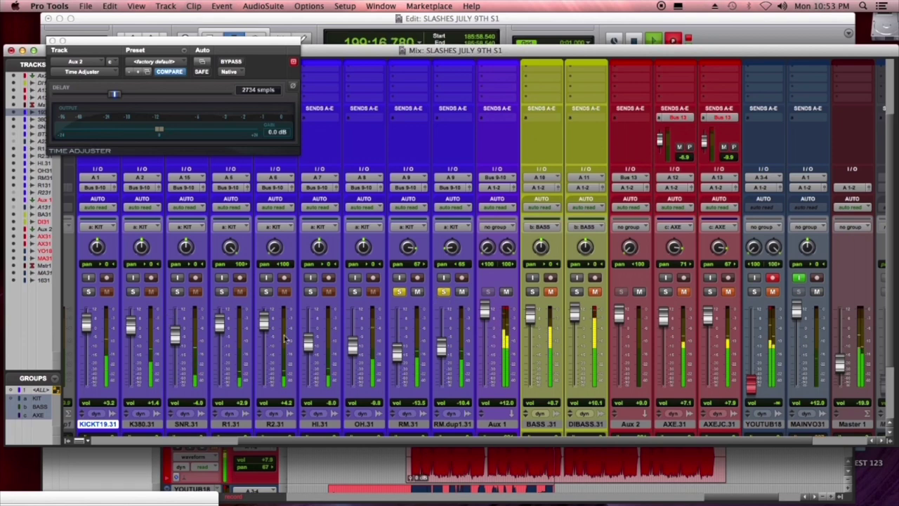
Solo OH.31, the KIT group, BASS.31, DIBASS.31, AXE.31 and AXEJC.31
{"action": "left_click", "coordinate": [355, 293]}
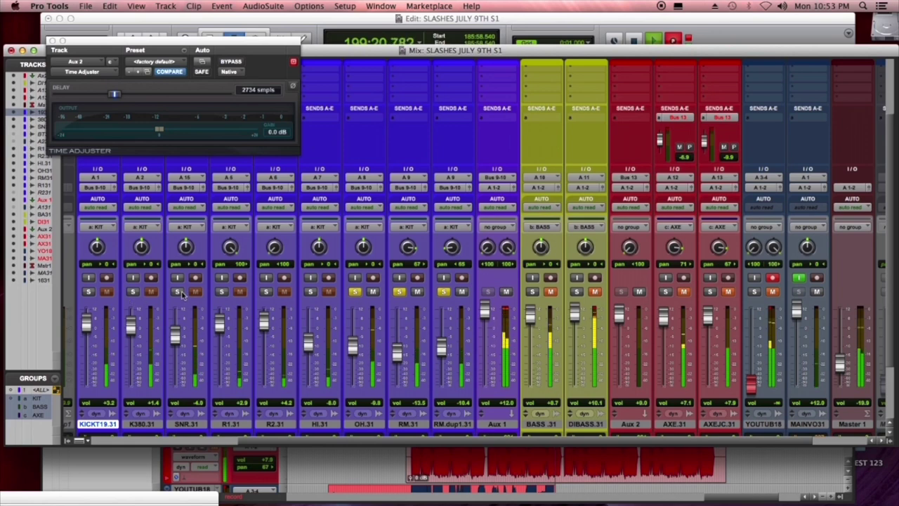
{"action": "left_click", "coordinate": [132, 292]}
{"action": "left_click", "coordinate": [551, 292]}
{"action": "left_click", "coordinate": [576, 292]}
{"action": "left_click", "coordinate": [684, 292]}
{"action": "left_click", "coordinate": [666, 292]}
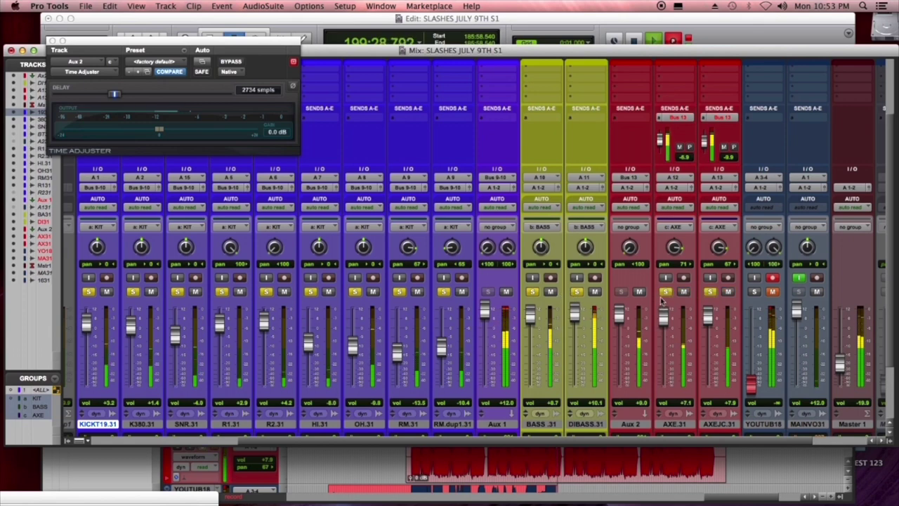
Clear all solos, then mute the kit tracks and the two bass tracks
{"action": "left_click", "coordinate": [668, 293], "text": "alt"}
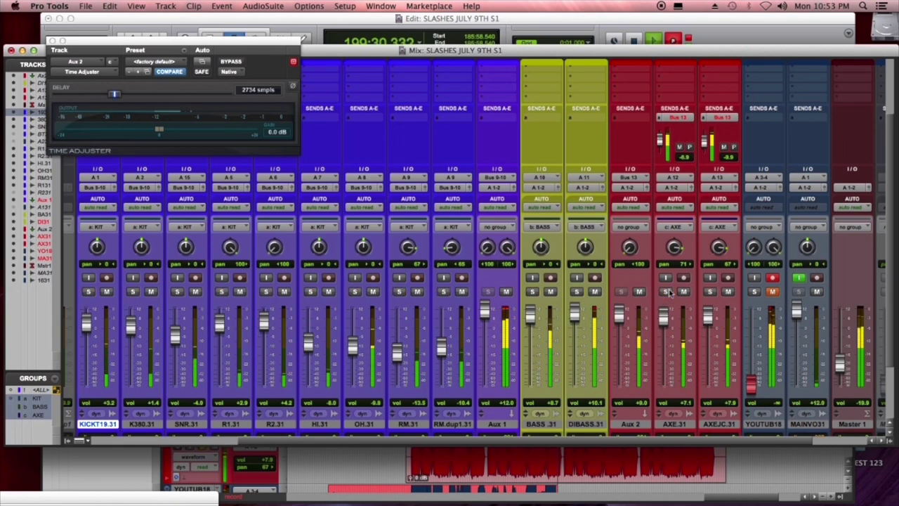
{"action": "left_click", "coordinate": [462, 291]}
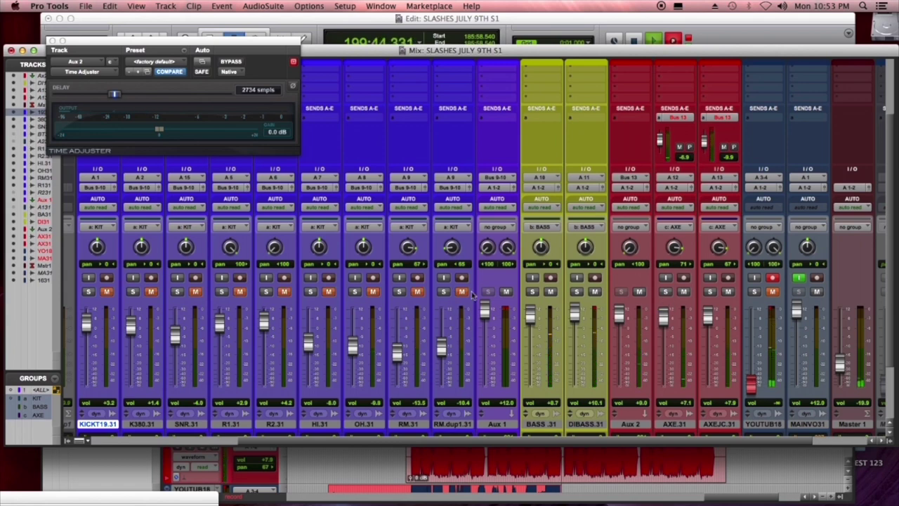
{"action": "left_click", "coordinate": [550, 292]}
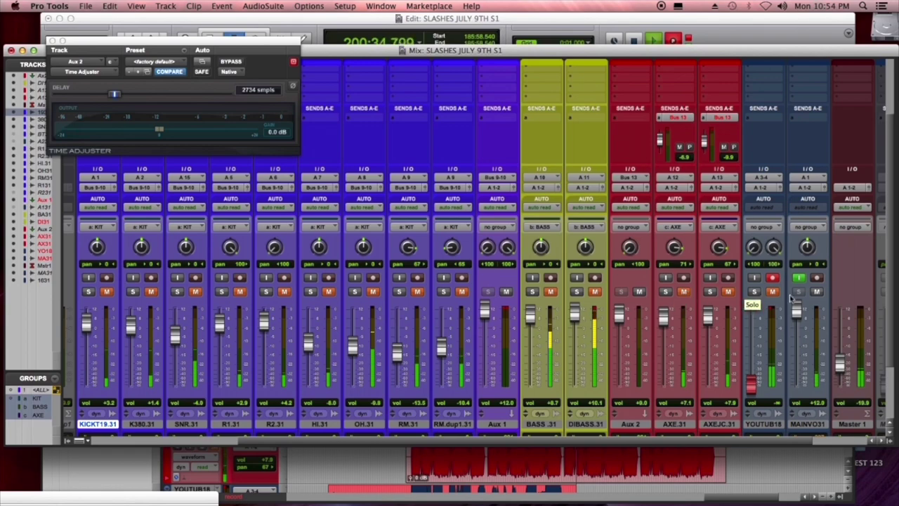
Open the master's PuigChild compressor, mute the AXE and bass tracks, and raise the kick slightly
{"action": "scroll", "coordinate": [848, 301], "scroll_direction": "up", "scroll_amount": 3}
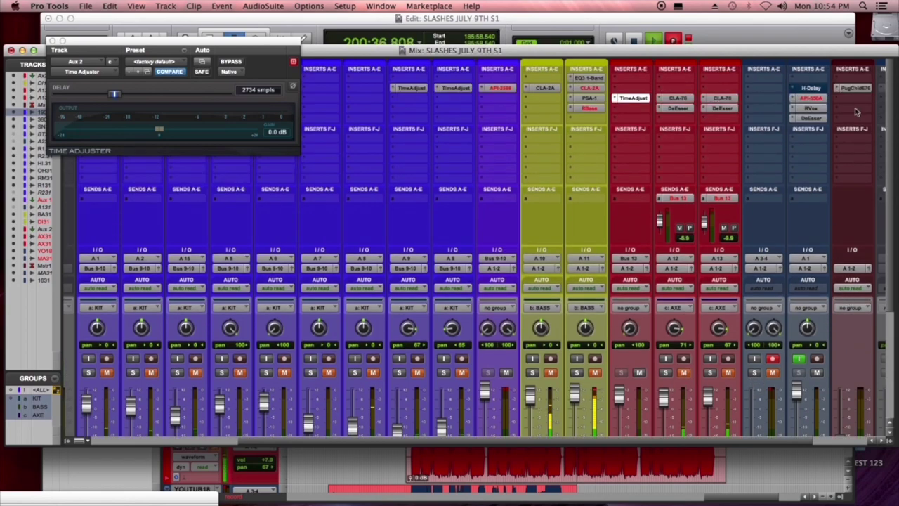
{"action": "left_click", "coordinate": [857, 89]}
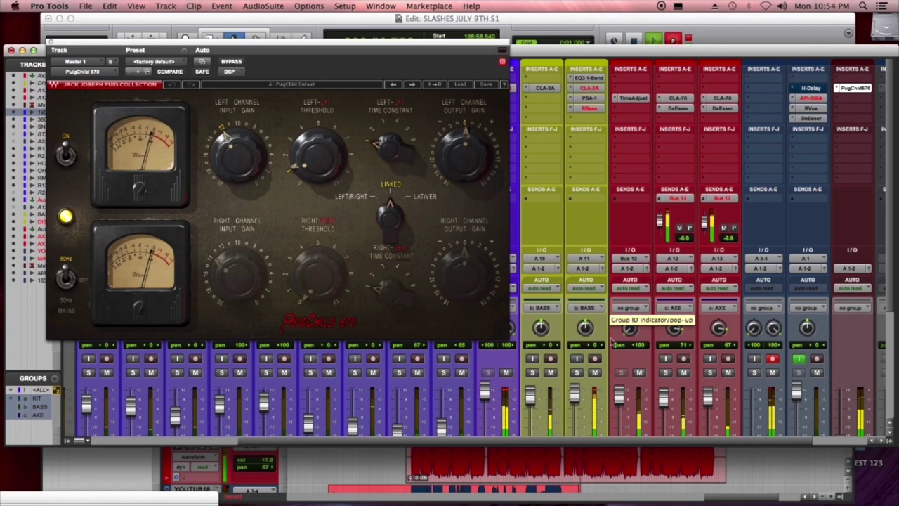
{"action": "left_click", "coordinate": [682, 373]}
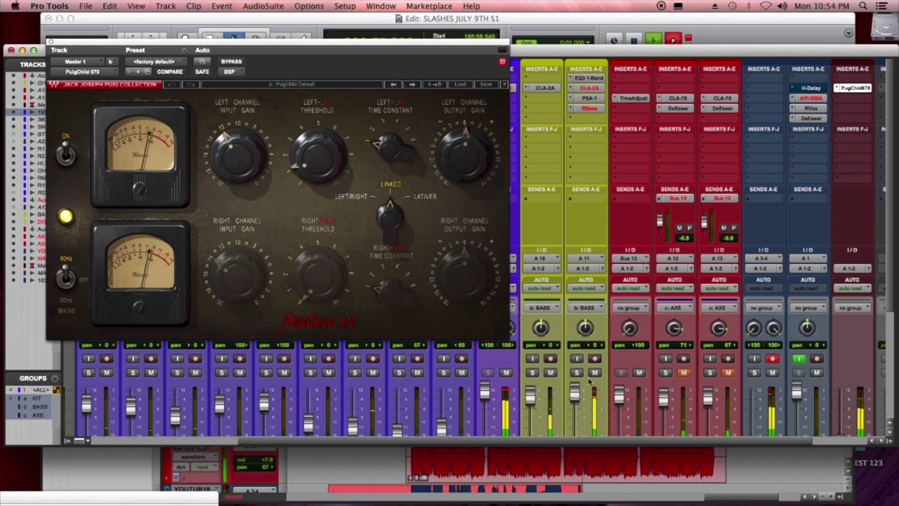
{"action": "left_click", "coordinate": [595, 373]}
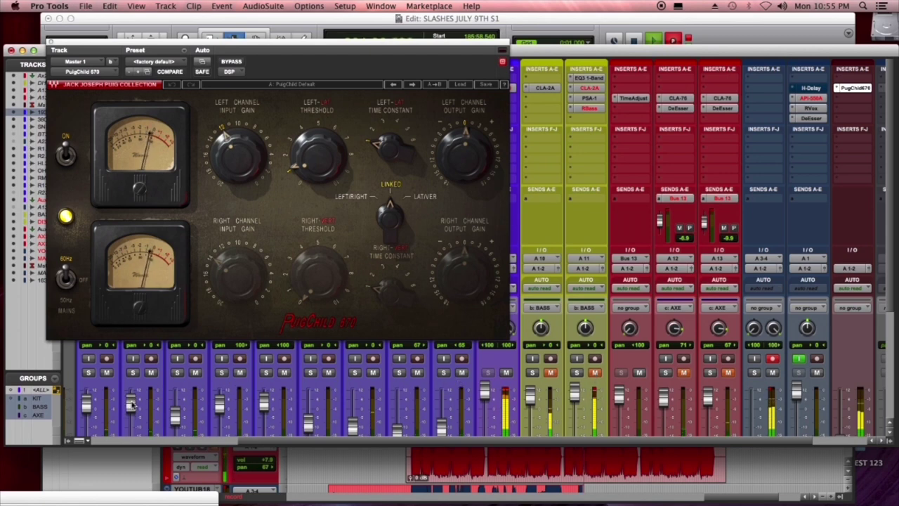
{"action": "left_click_drag", "start_coordinate": [84, 402], "coordinate": [85, 398]}
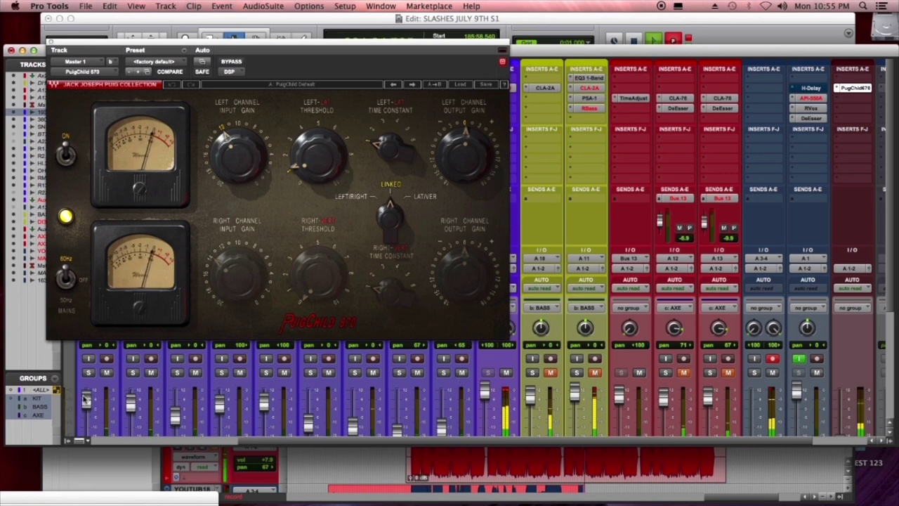
Unmute the AXE and bass tracks and solo them together with the kit
{"action": "left_click", "coordinate": [550, 372]}
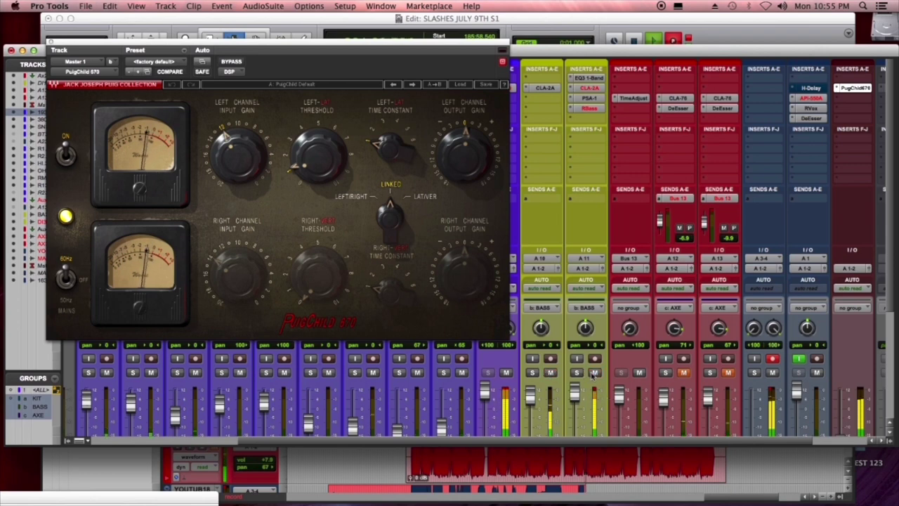
{"action": "left_click", "coordinate": [550, 372]}
{"action": "left_click", "coordinate": [682, 373]}
{"action": "left_click", "coordinate": [666, 373]}
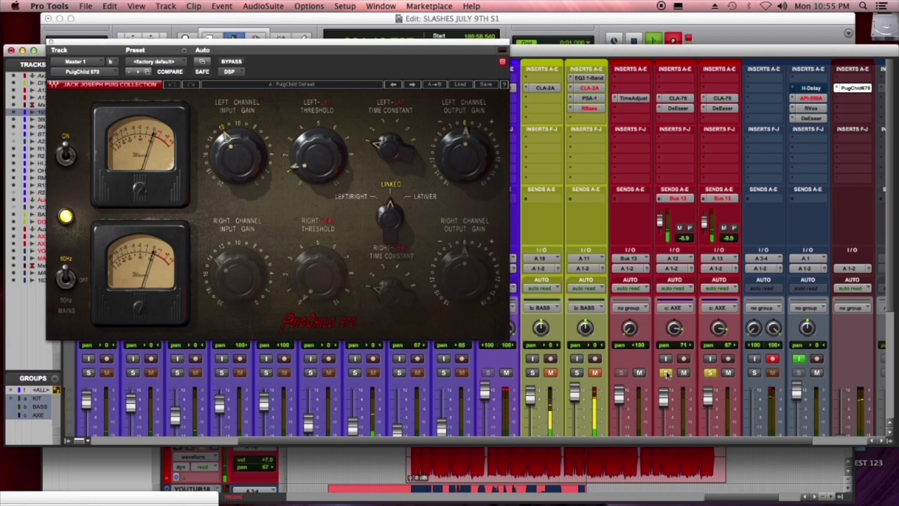
{"action": "left_click", "coordinate": [442, 373]}
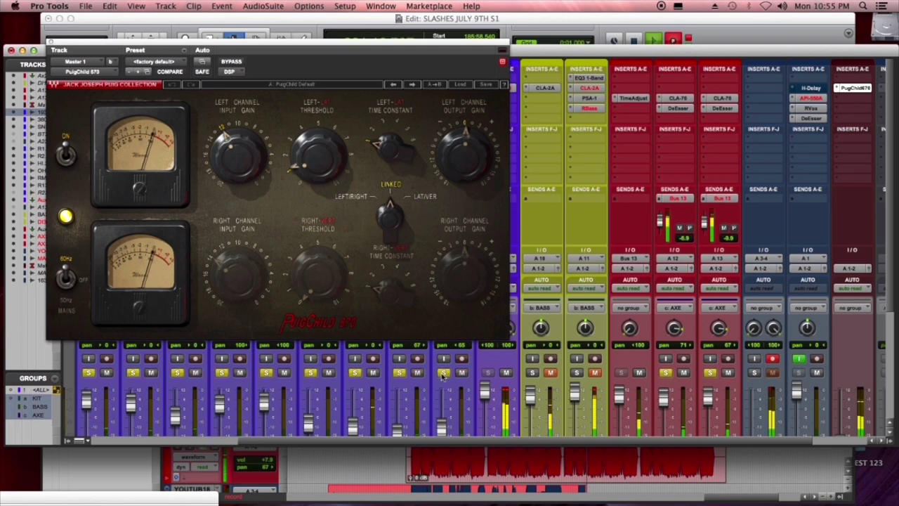
{"action": "left_click", "coordinate": [550, 373]}
{"action": "left_click", "coordinate": [576, 373]}
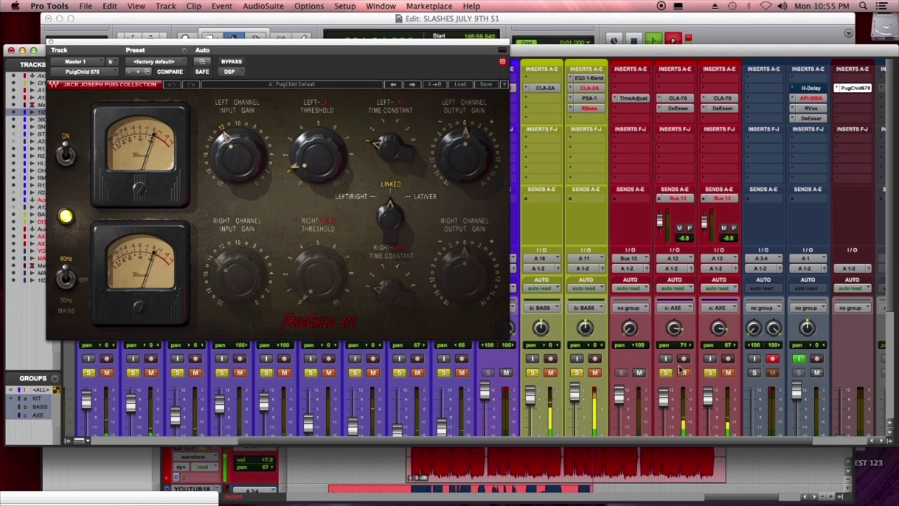
Close the PuigChild 670 plug-in window on the master
{"action": "left_click", "coordinate": [51, 42]}
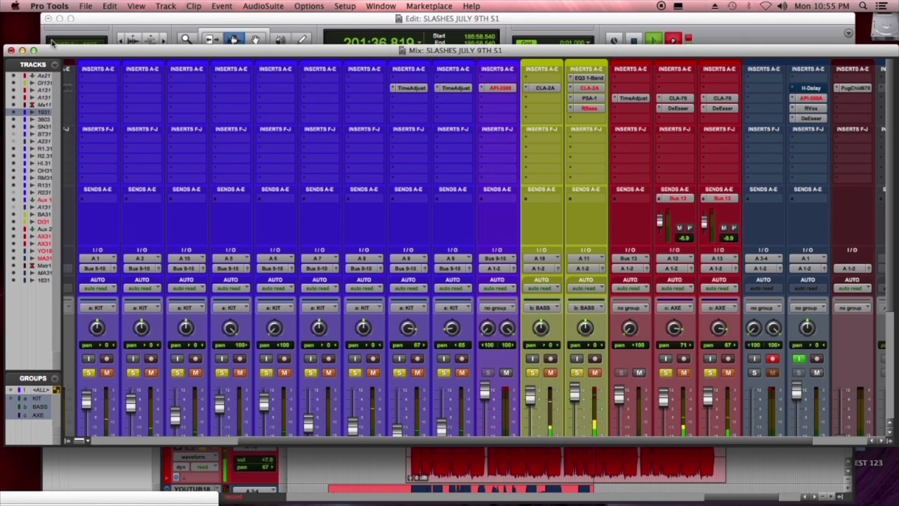
{"action": "left_click", "coordinate": [675, 110]}
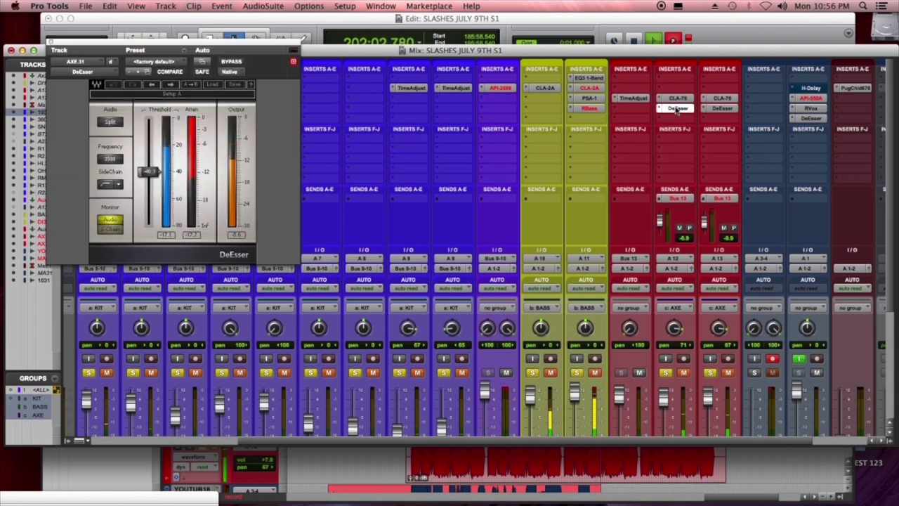
{"action": "left_click", "coordinate": [112, 158]}
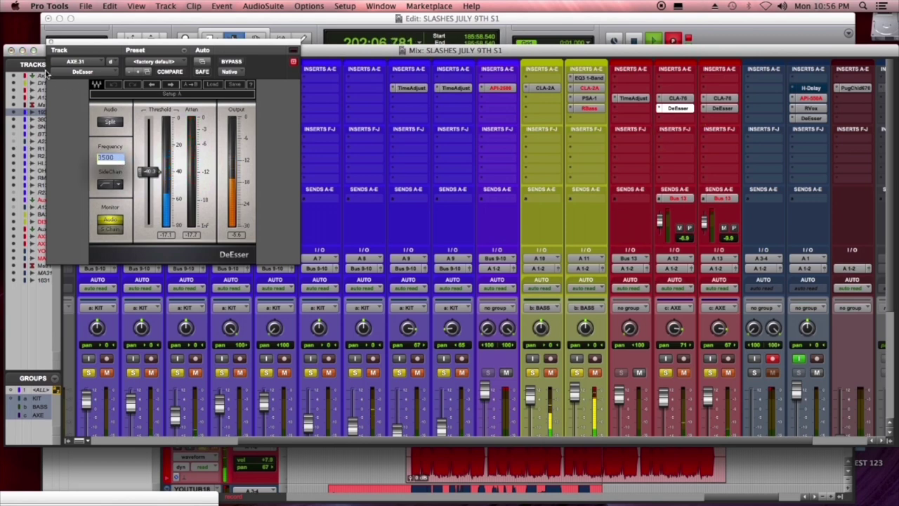
{"action": "key", "text": "Return"}
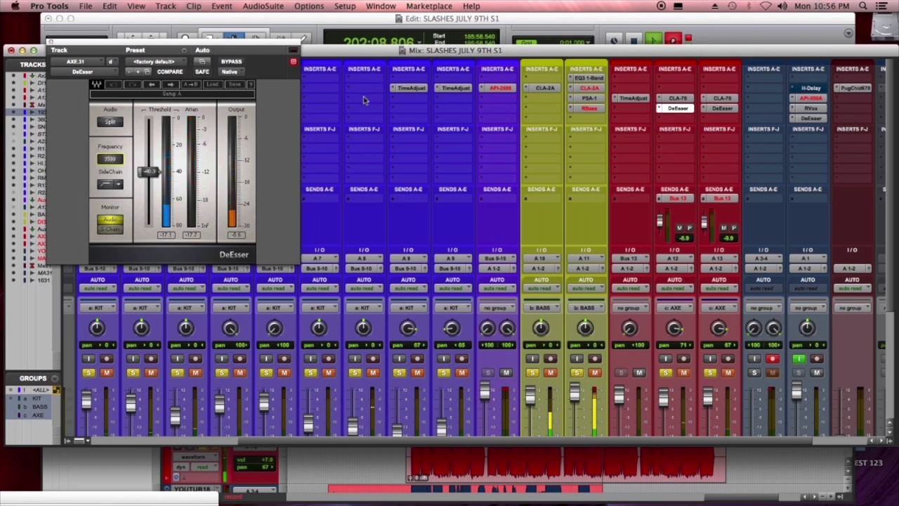
{"action": "left_click", "coordinate": [411, 88]}
{"action": "left_click", "coordinate": [451, 88]}
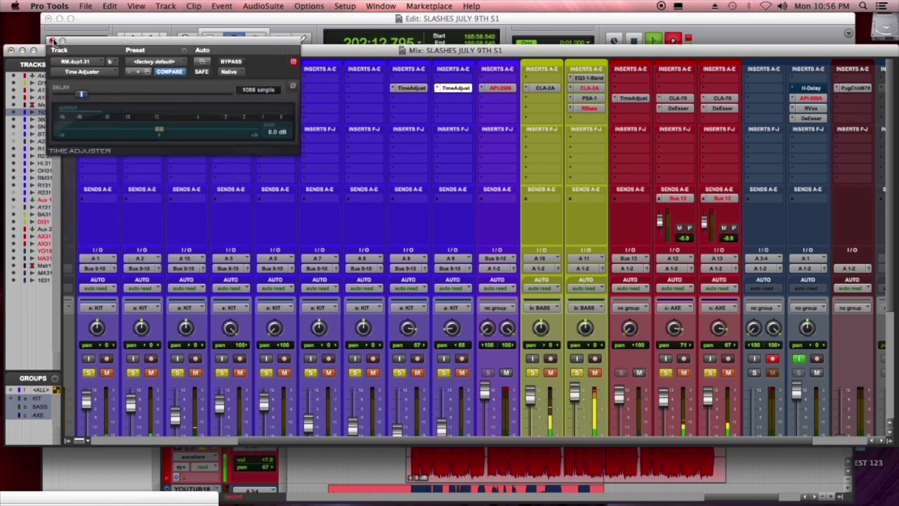
{"action": "left_click", "coordinate": [52, 40]}
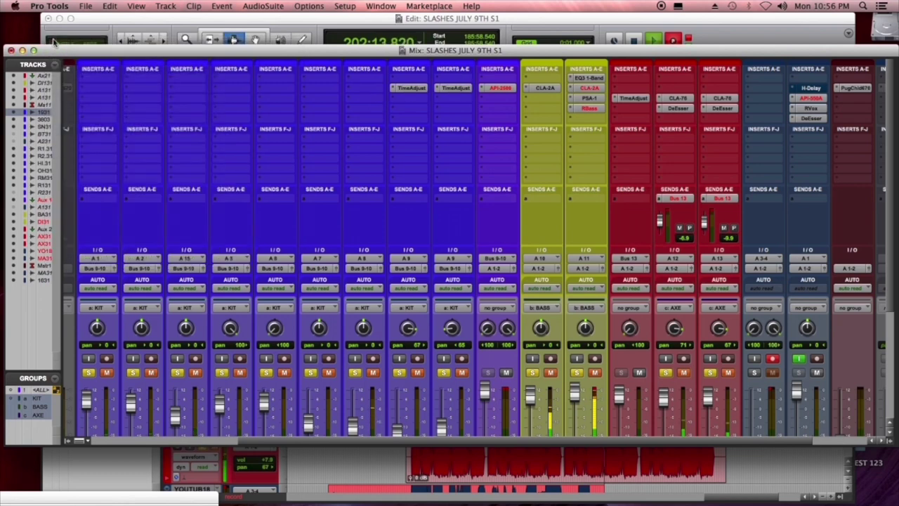
{"action": "left_click", "coordinate": [496, 89]}
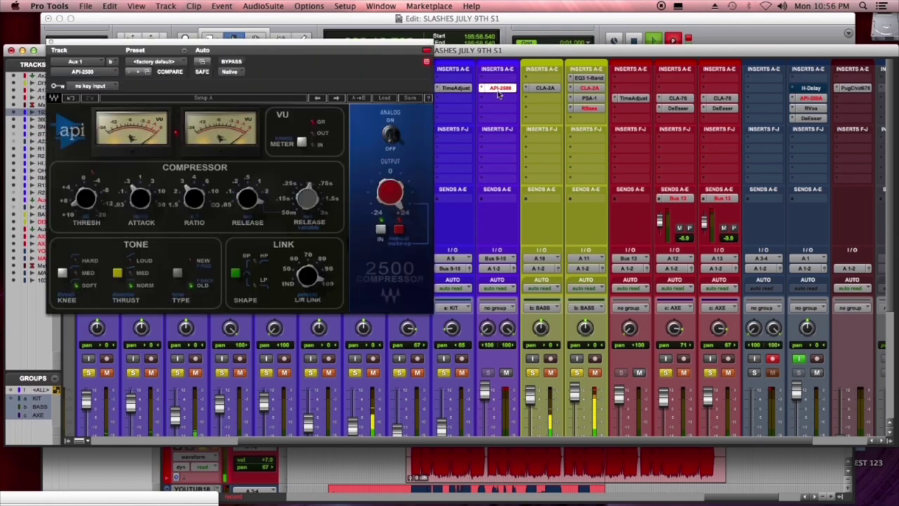
{"action": "left_click", "coordinate": [51, 42]}
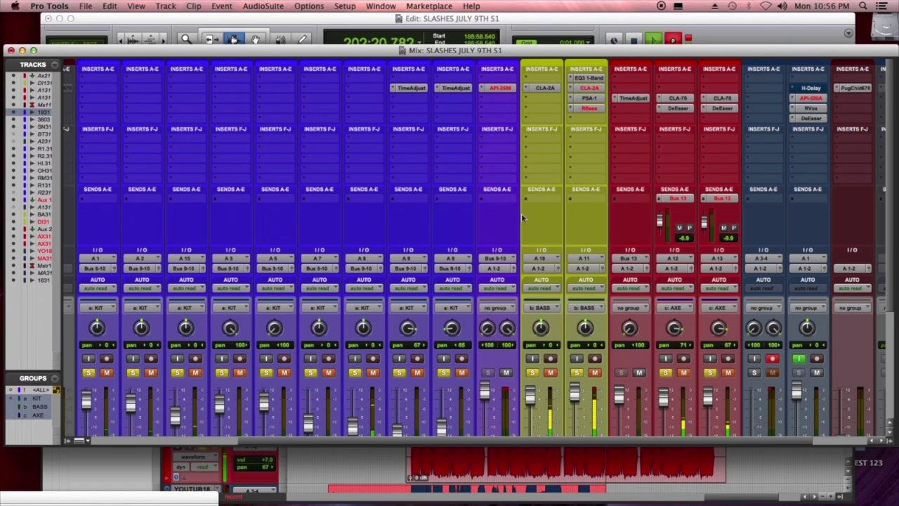
Switch between the Edit and Mix windows, scrolling the timeline tracks, ending on the Mix window
{"action": "left_click", "coordinate": [620, 19]}
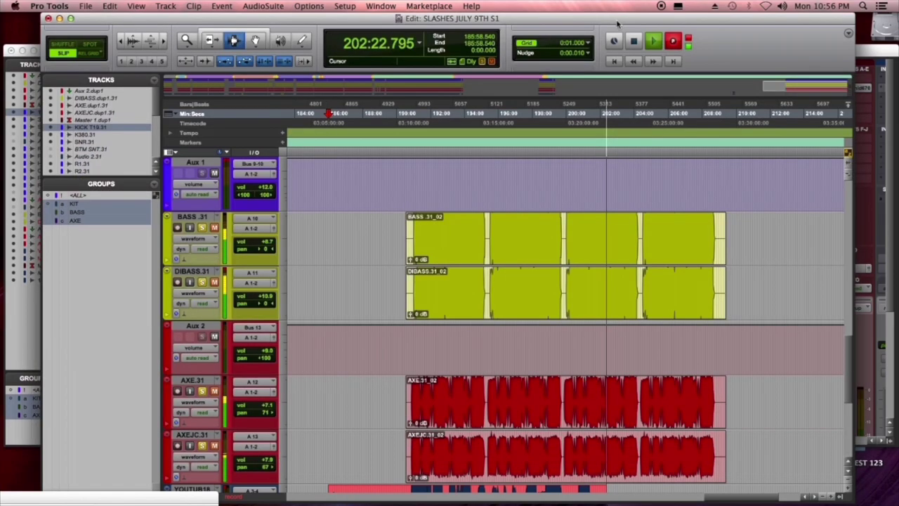
{"action": "scroll", "coordinate": [580, 163], "scroll_direction": "down", "scroll_amount": 3}
{"action": "scroll", "coordinate": [580, 163], "scroll_direction": "up", "scroll_amount": 3}
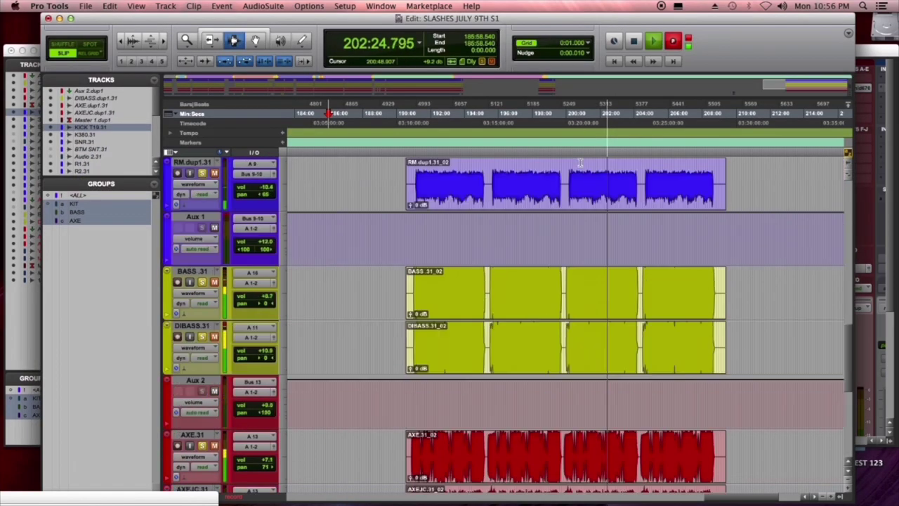
{"action": "scroll", "coordinate": [581, 162], "scroll_direction": "down", "scroll_amount": 3}
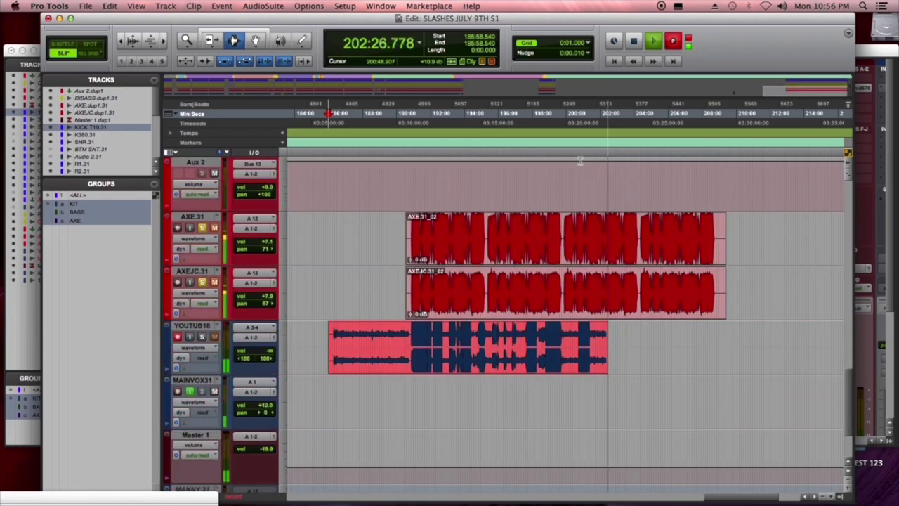
{"action": "scroll", "coordinate": [581, 160], "scroll_direction": "up", "scroll_amount": 1}
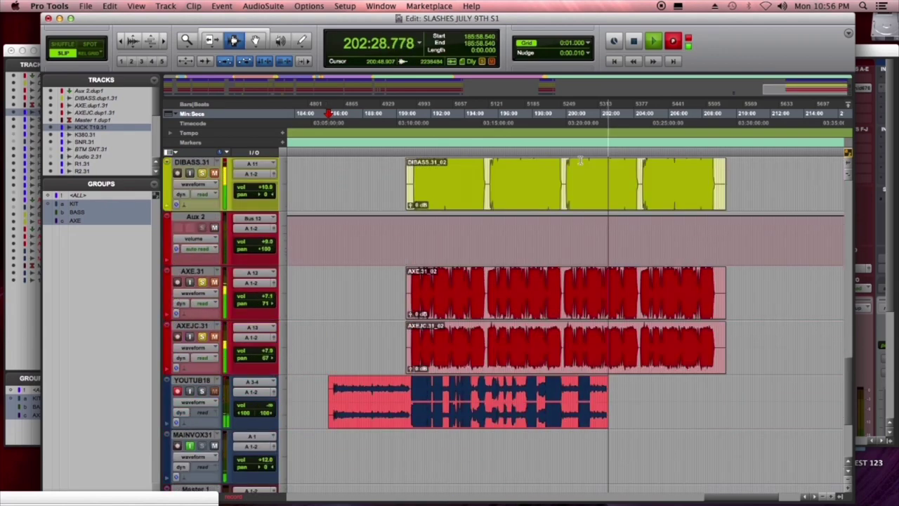
{"action": "scroll", "coordinate": [580, 162], "scroll_direction": "up", "scroll_amount": 3}
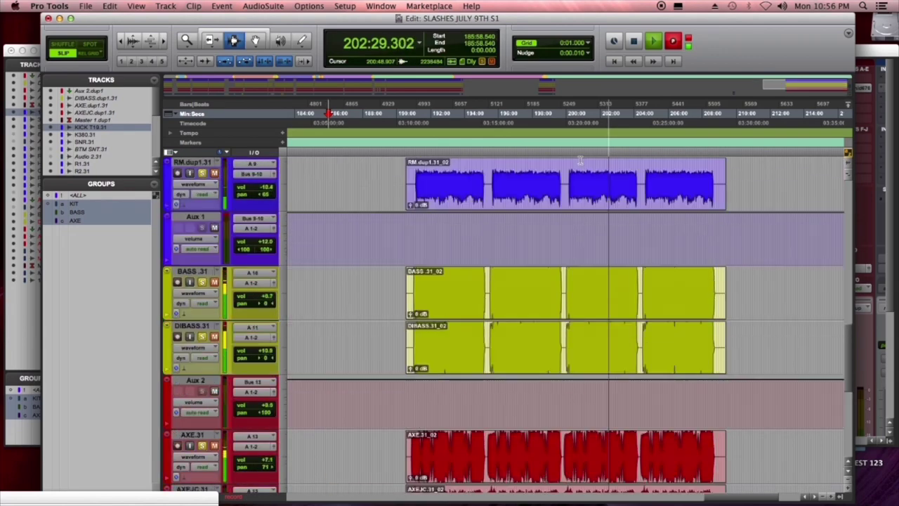
{"action": "left_click", "coordinate": [12, 67]}
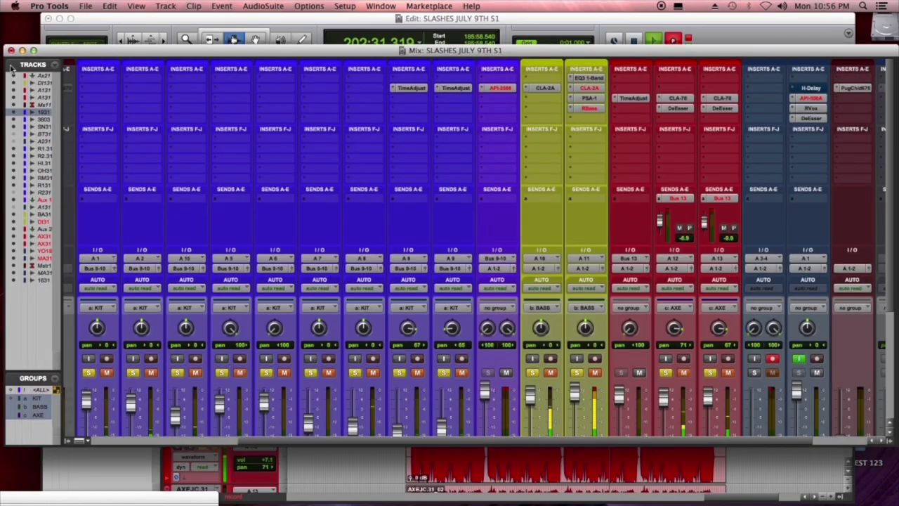
{"action": "left_click", "coordinate": [535, 20]}
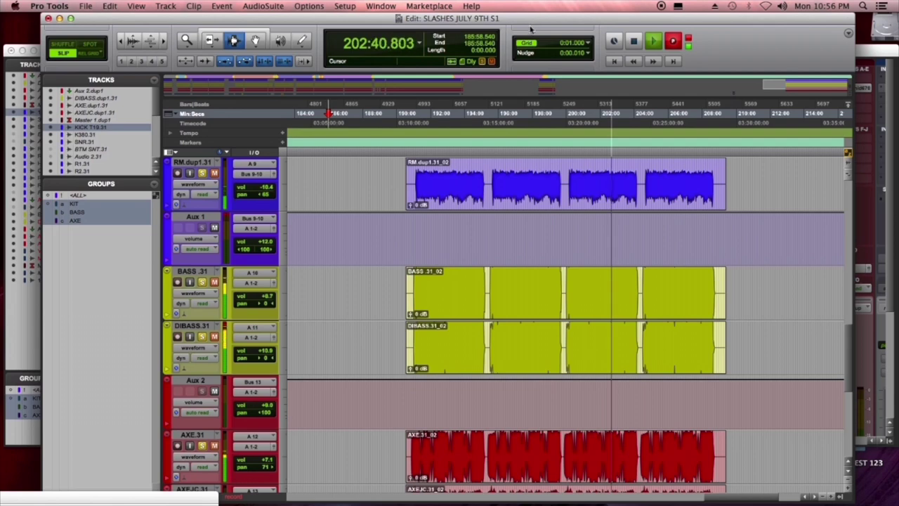
{"action": "left_click", "coordinate": [874, 55]}
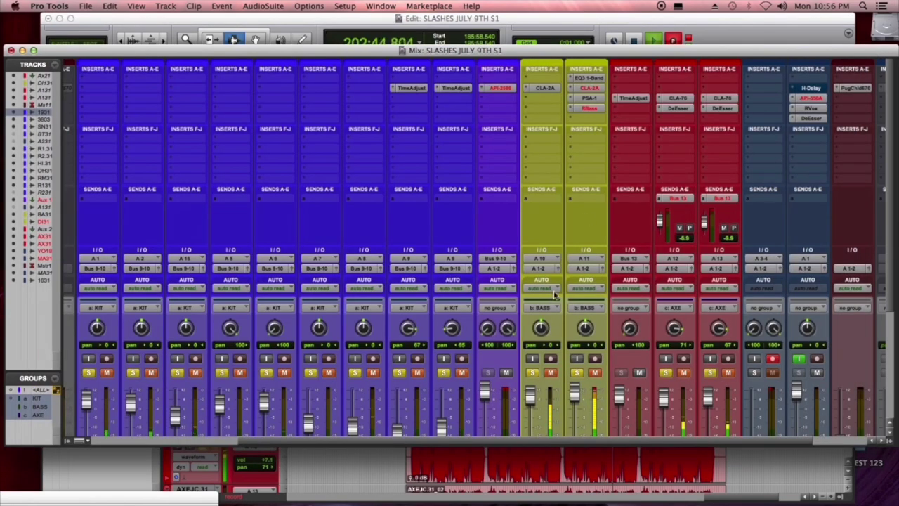